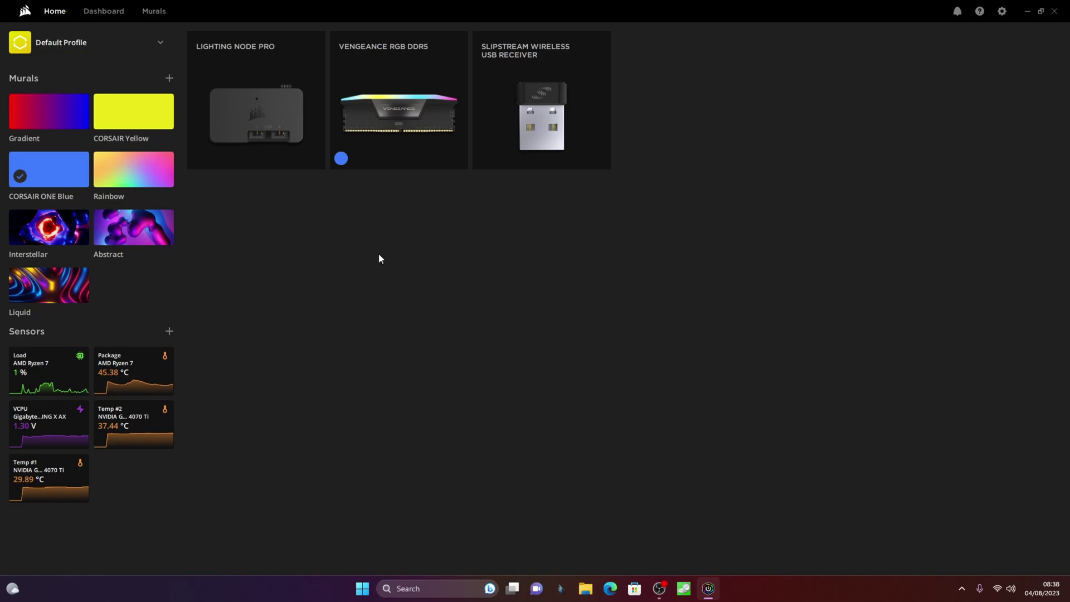
Check the Updates page in iCUE Settings, which offers version 5 over the installed 4.33.138
{"action": "left_click", "coordinate": [1001, 12]}
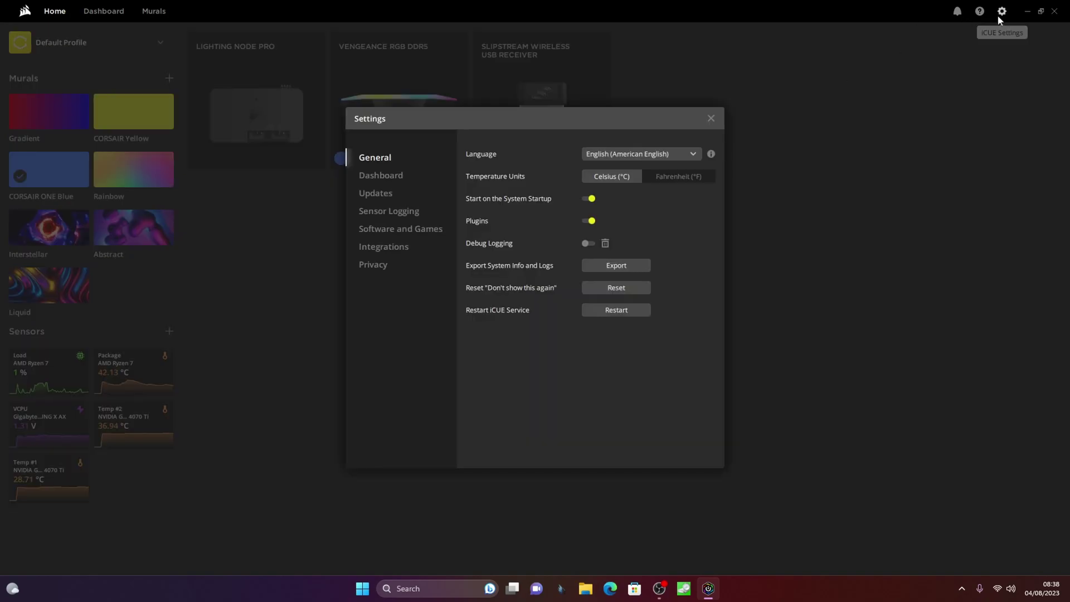
{"action": "left_click", "coordinate": [375, 195]}
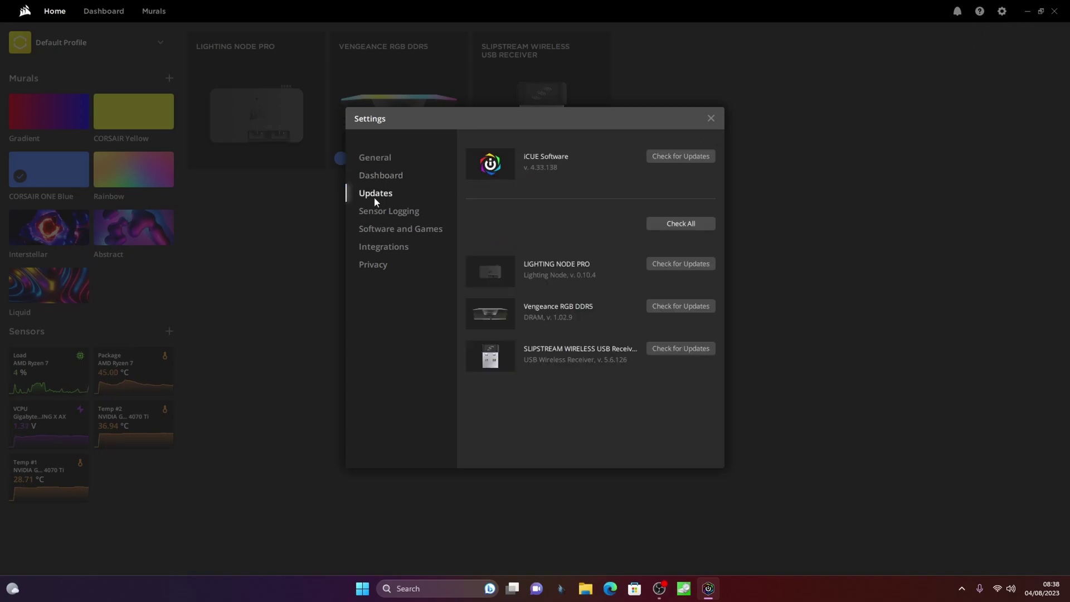
{"action": "left_click", "coordinate": [665, 157]}
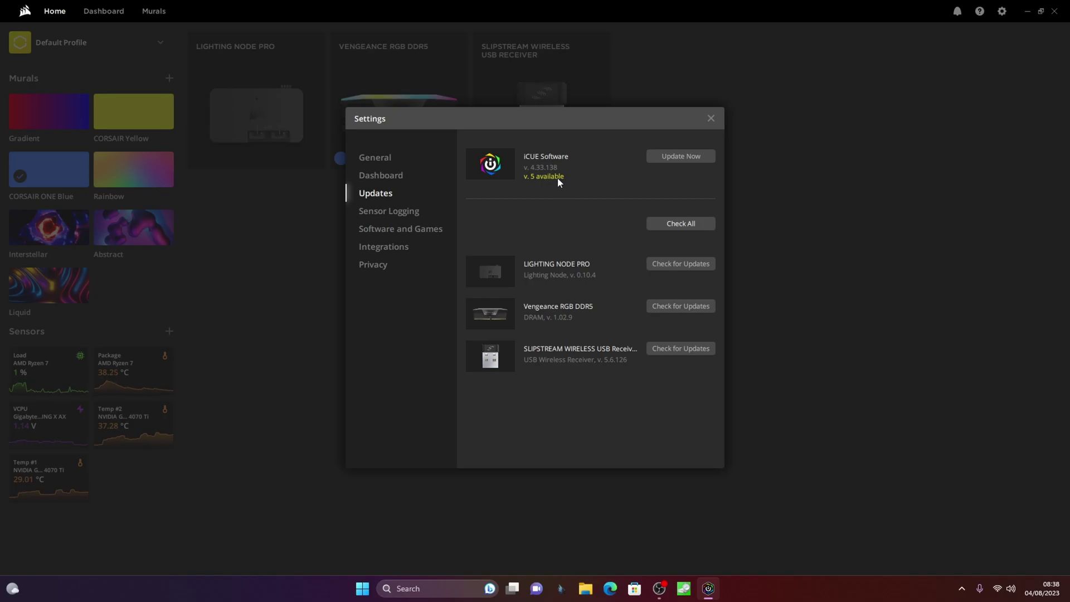
Filter Add or remove programs by 'icu' and uninstall CORSAIR iCUE 4 Software
{"action": "type", "text": "a"}
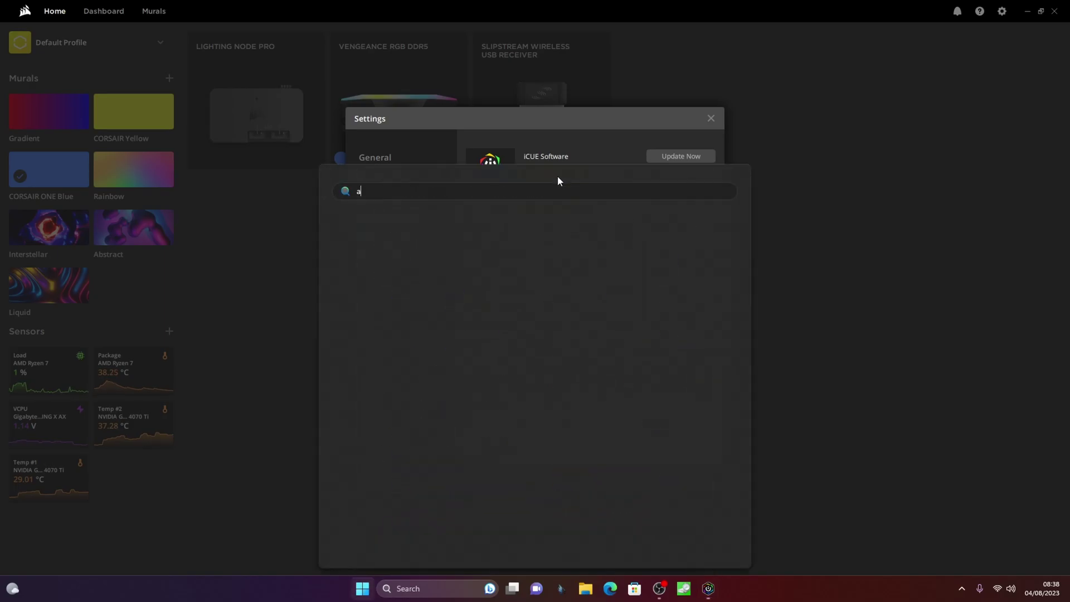
{"action": "type", "text": "dd"}
{"action": "left_click", "coordinate": [384, 241]}
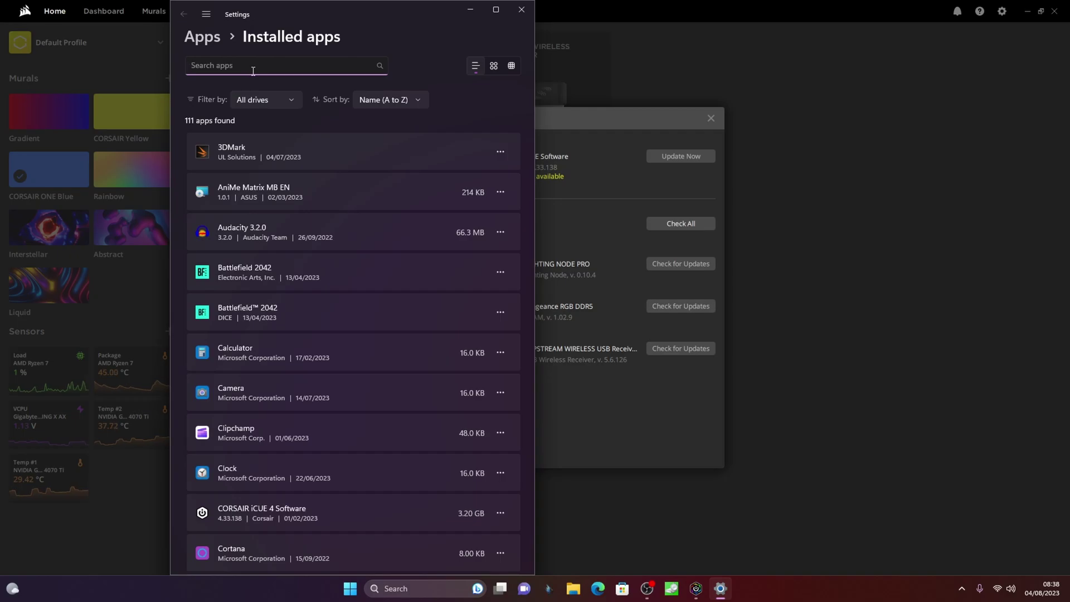
{"action": "type", "text": "ic"}
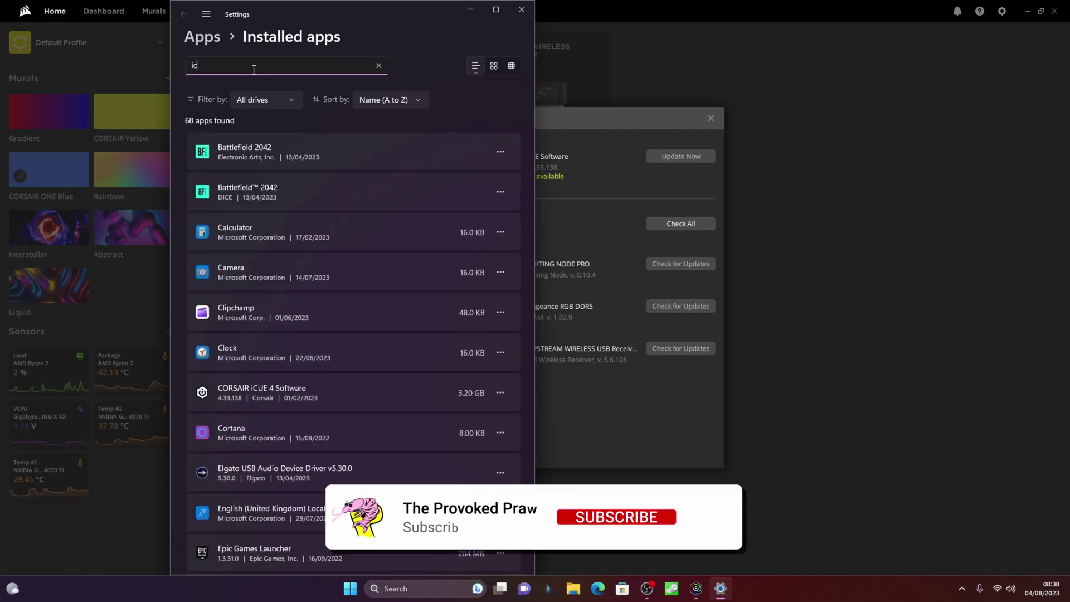
{"action": "type", "text": "u"}
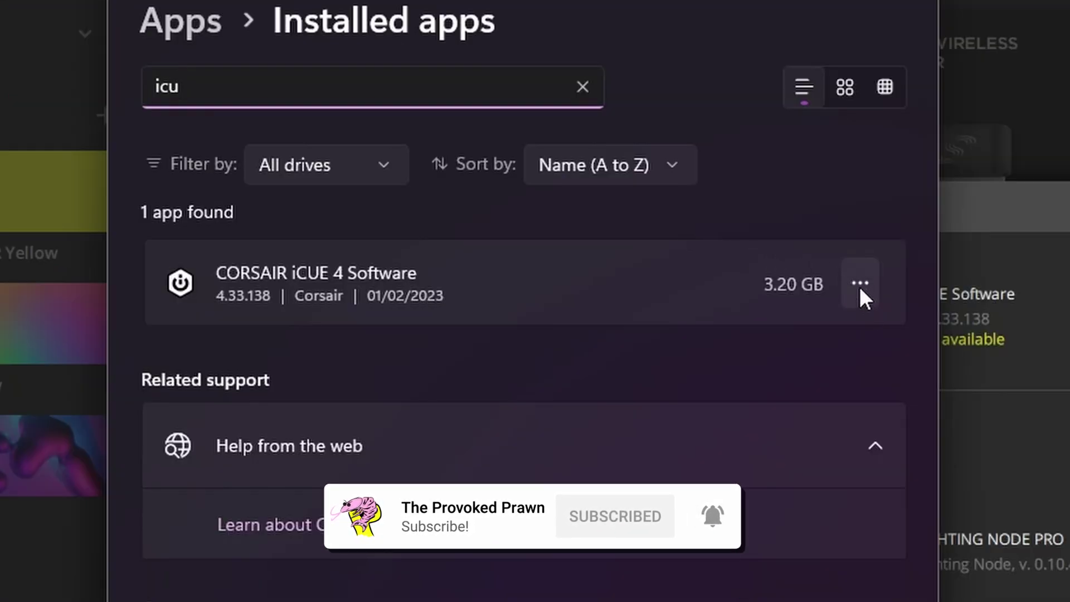
{"action": "left_click", "coordinate": [501, 154]}
{"action": "left_click", "coordinate": [761, 377]}
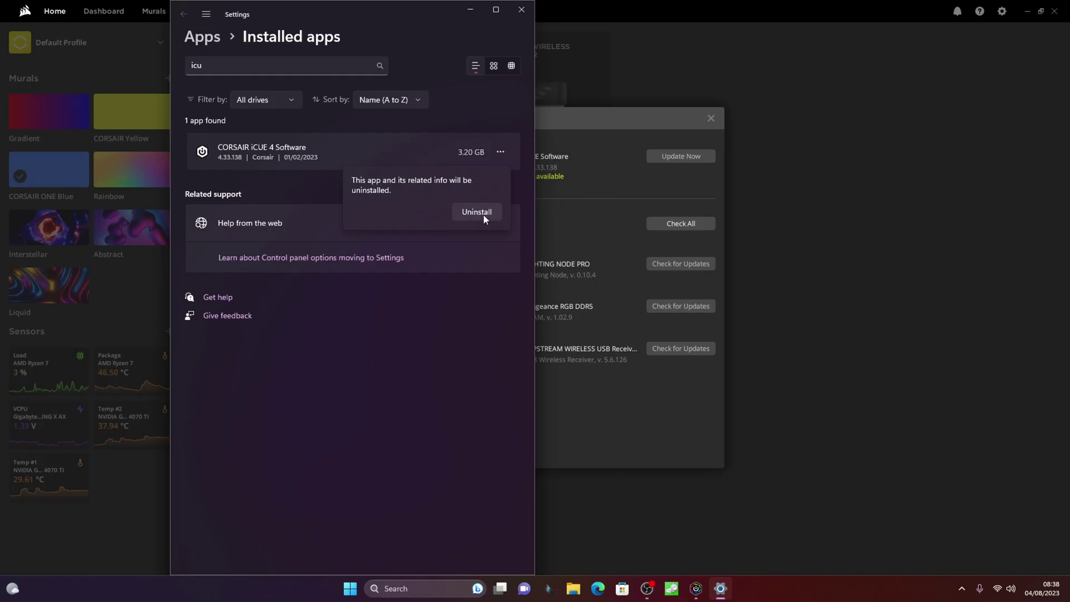
{"action": "left_click", "coordinate": [484, 215]}
Close iCUE and uninstall it, deleting saved settings for all users and the profiles backup
{"action": "left_click", "coordinate": [711, 118]}
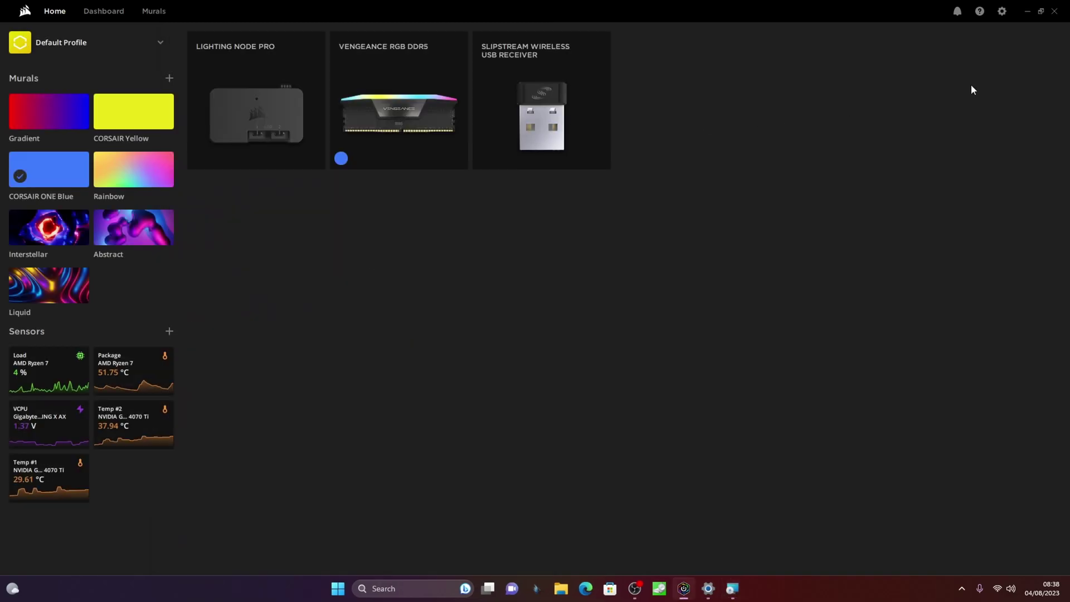
{"action": "left_click", "coordinate": [1057, 7]}
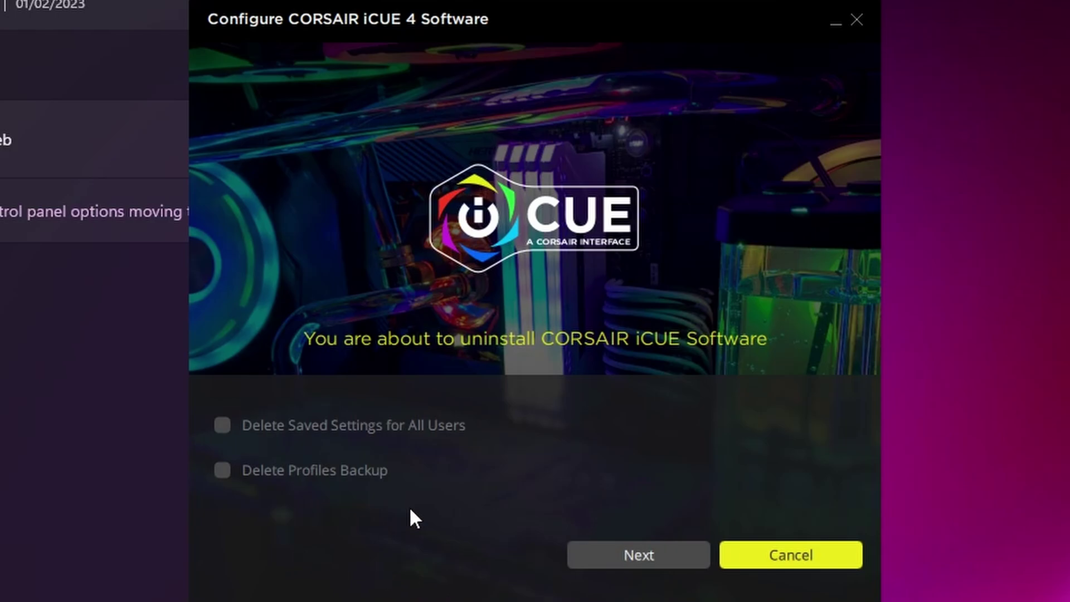
{"action": "left_click", "coordinate": [345, 425]}
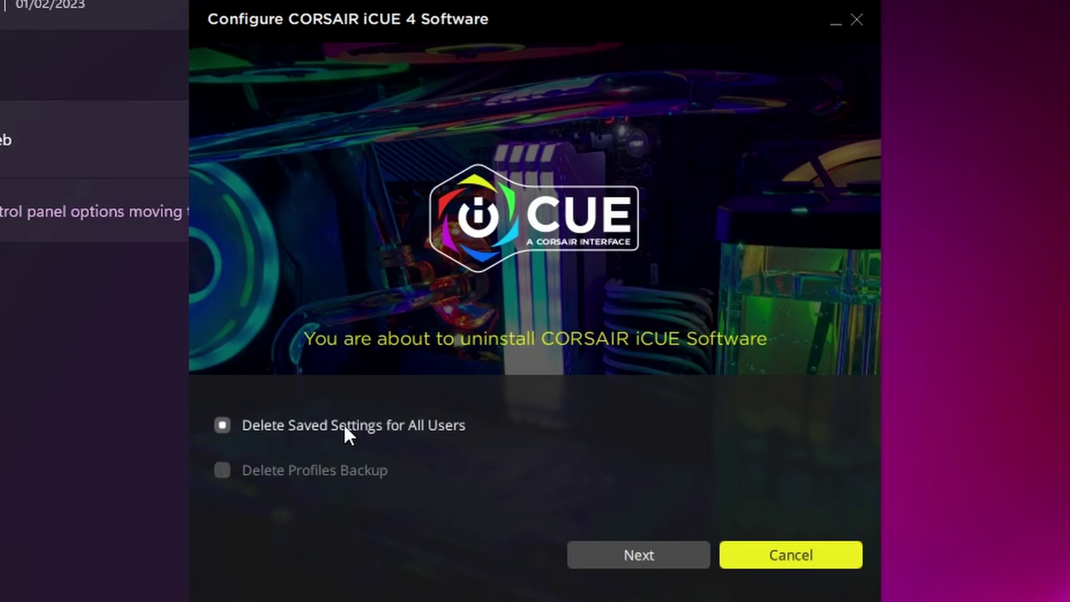
{"action": "left_click", "coordinate": [341, 470]}
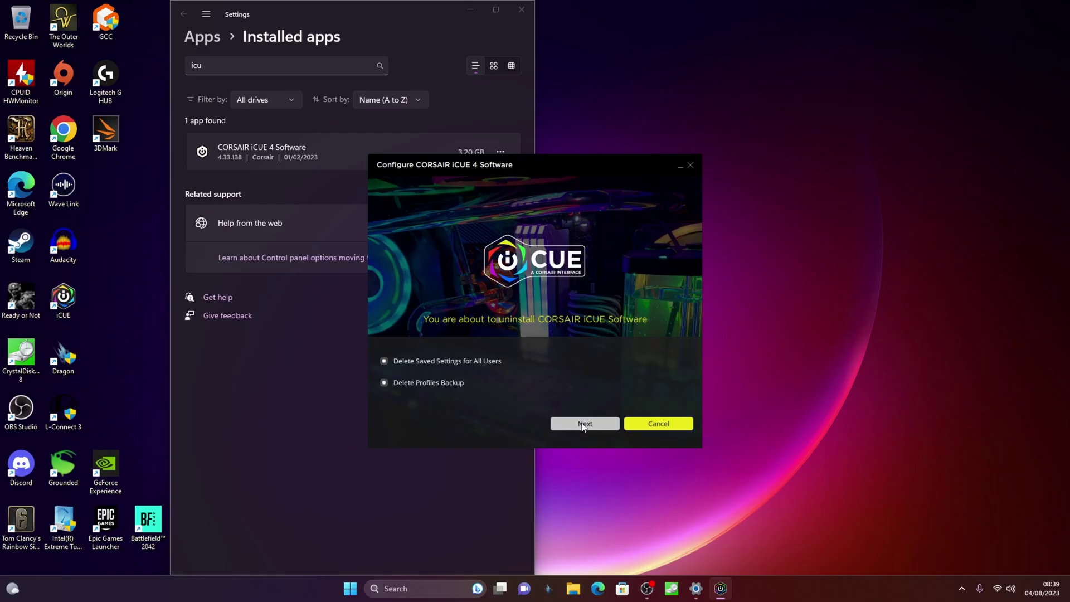
{"action": "left_click", "coordinate": [583, 425]}
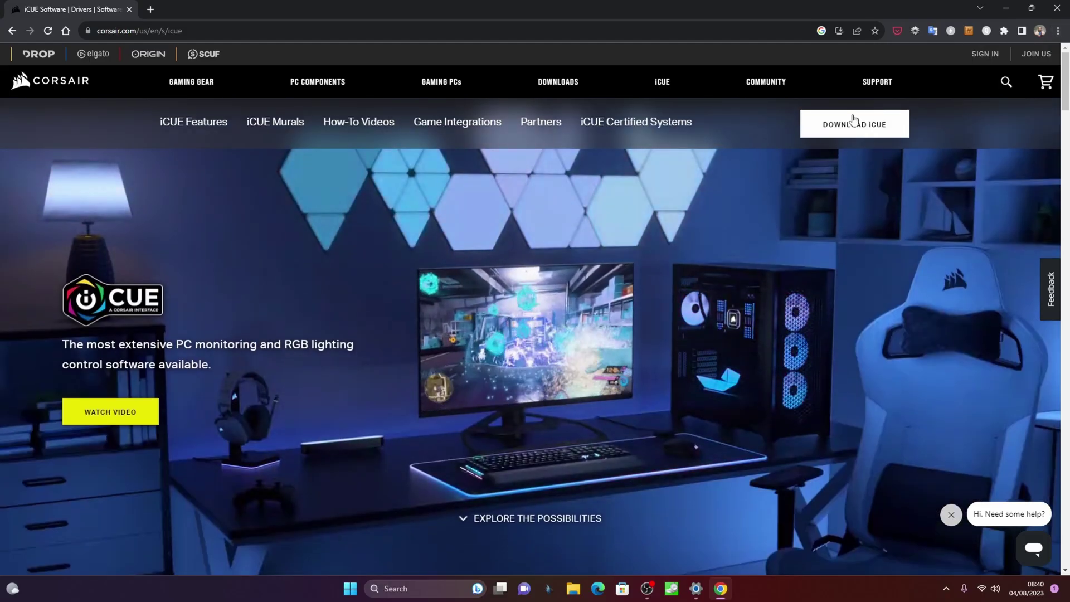
Download Install-iCUE-5.3.exe from corsair.com without signing up and launch the installer
{"action": "left_click", "coordinate": [858, 124]}
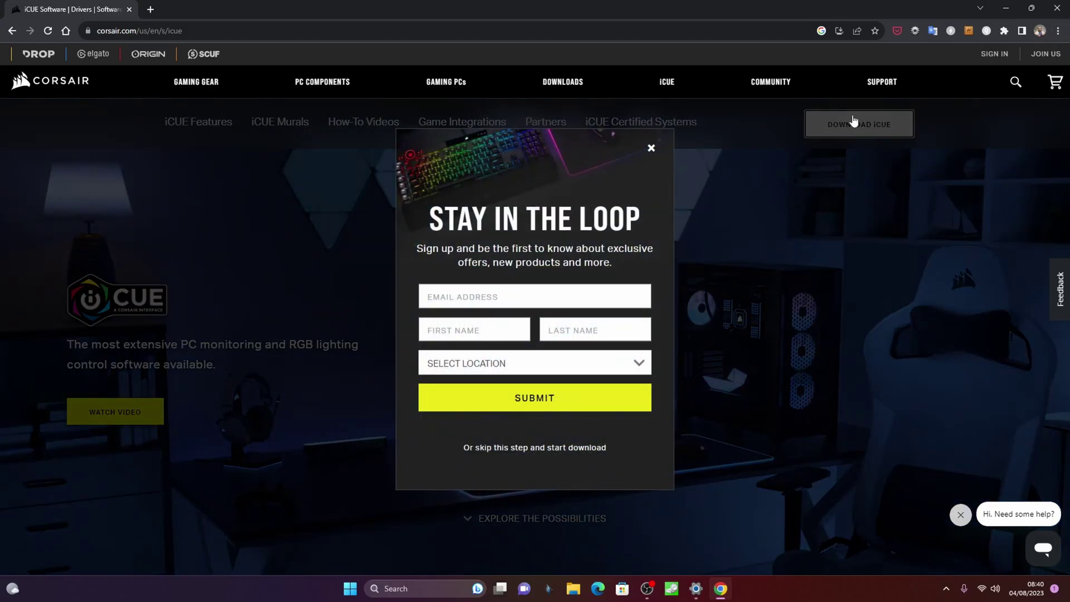
{"action": "left_click", "coordinate": [565, 447]}
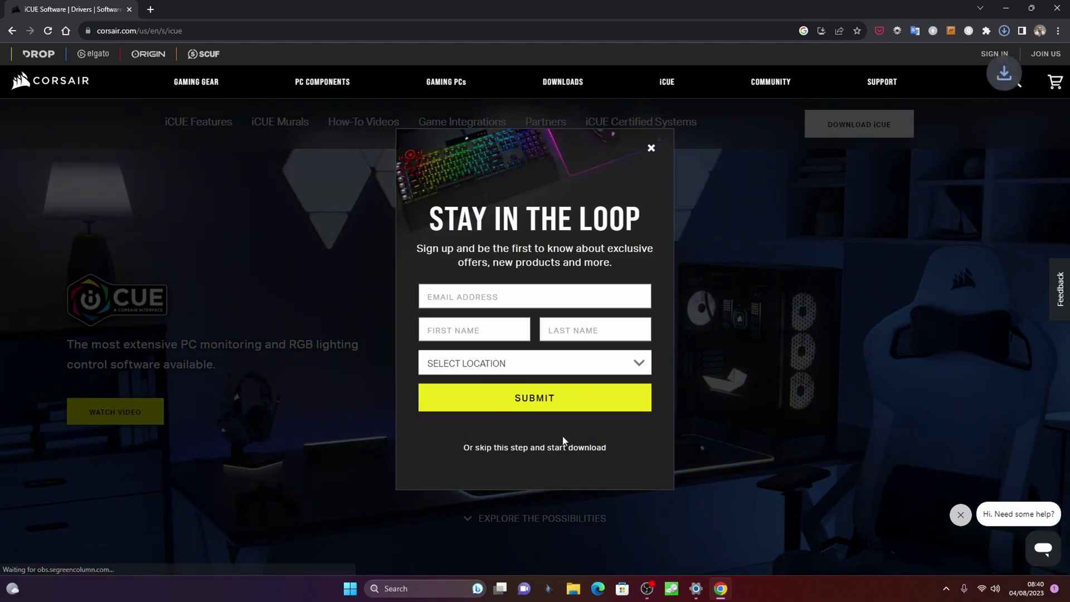
{"action": "left_click", "coordinate": [329, 474]}
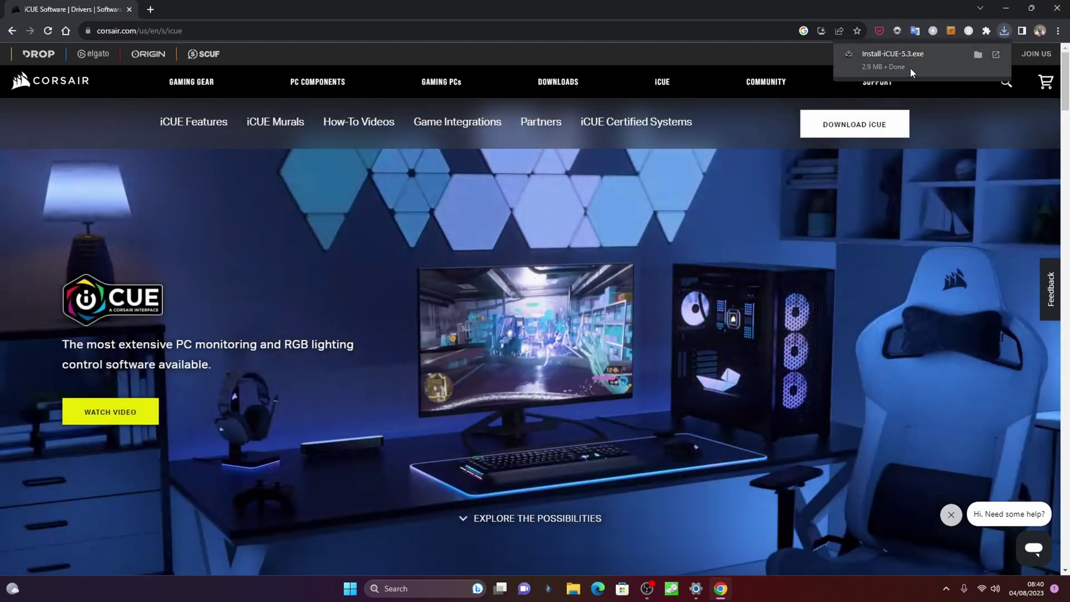
{"action": "left_click", "coordinate": [902, 64]}
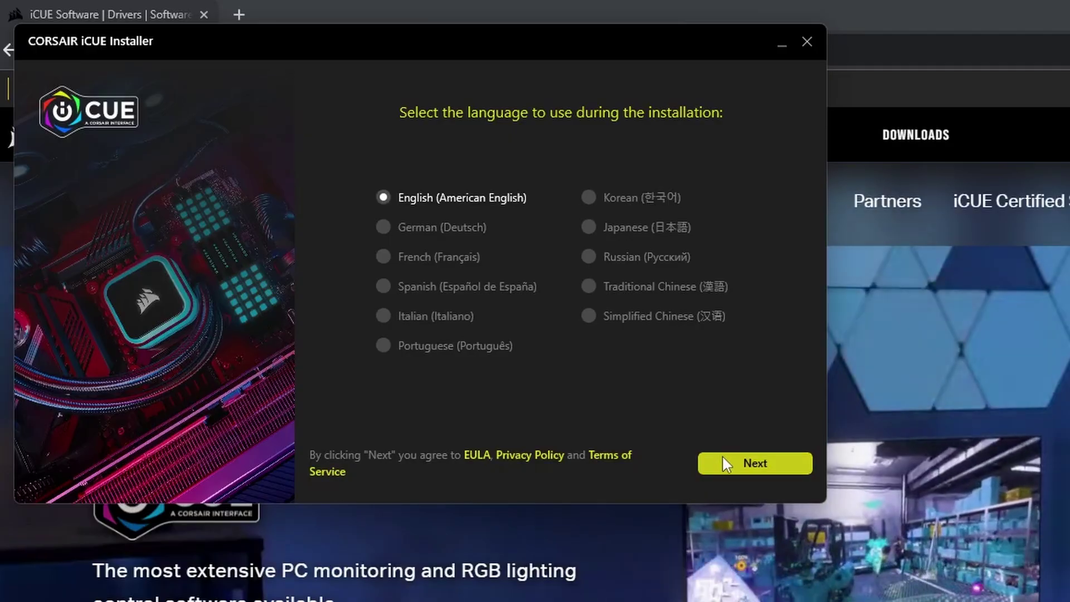
{"action": "left_click", "coordinate": [440, 279]}
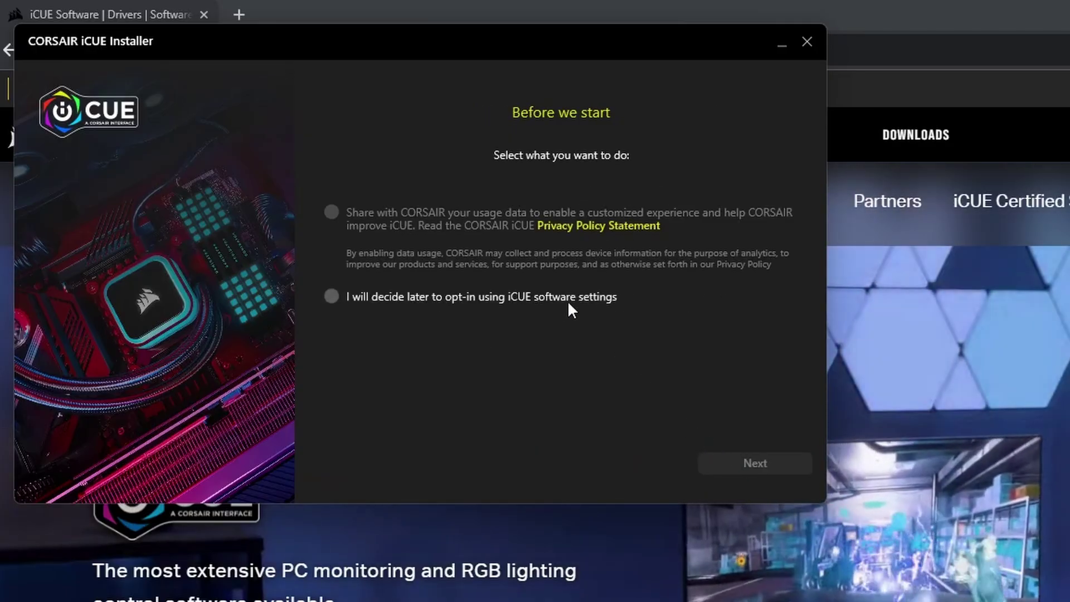
Install iCUE 5 with a data-sharing choice and default shortcuts, choosing Restart Later
{"action": "left_click", "coordinate": [487, 229]}
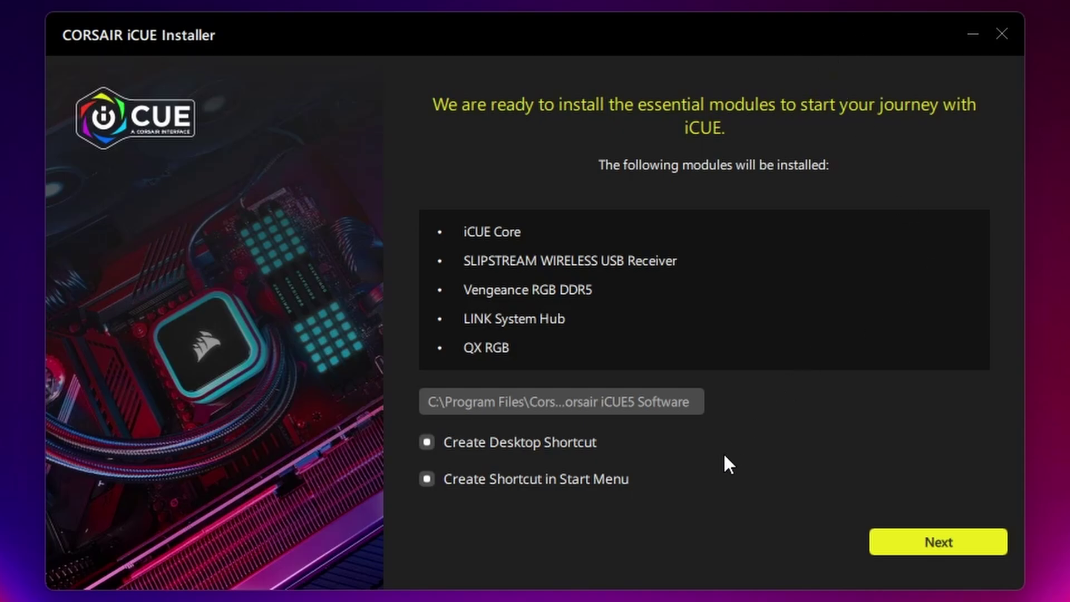
{"action": "left_click", "coordinate": [894, 534]}
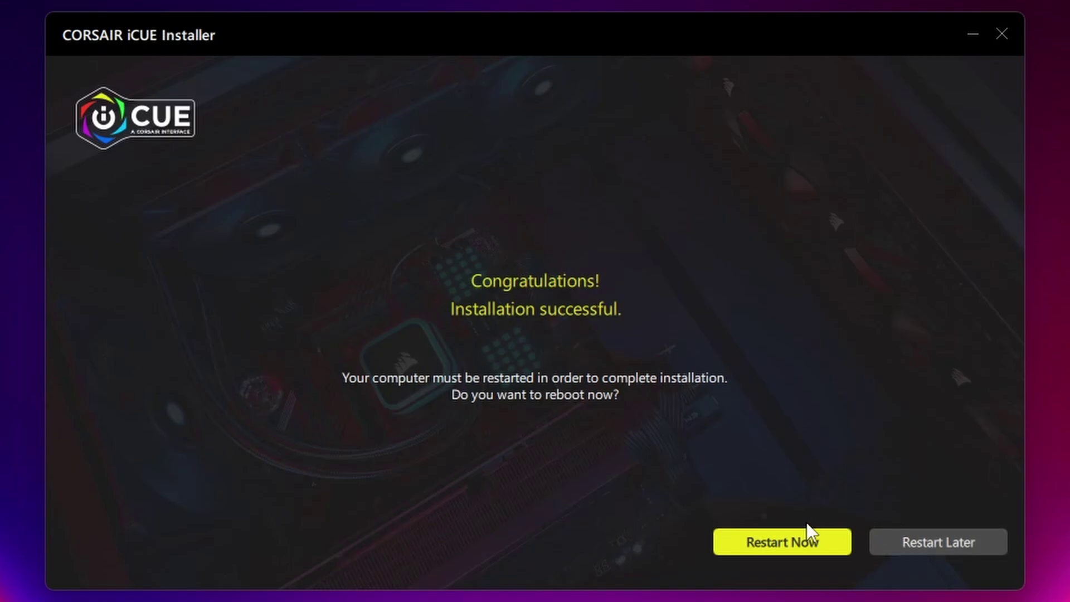
{"action": "left_click", "coordinate": [932, 541]}
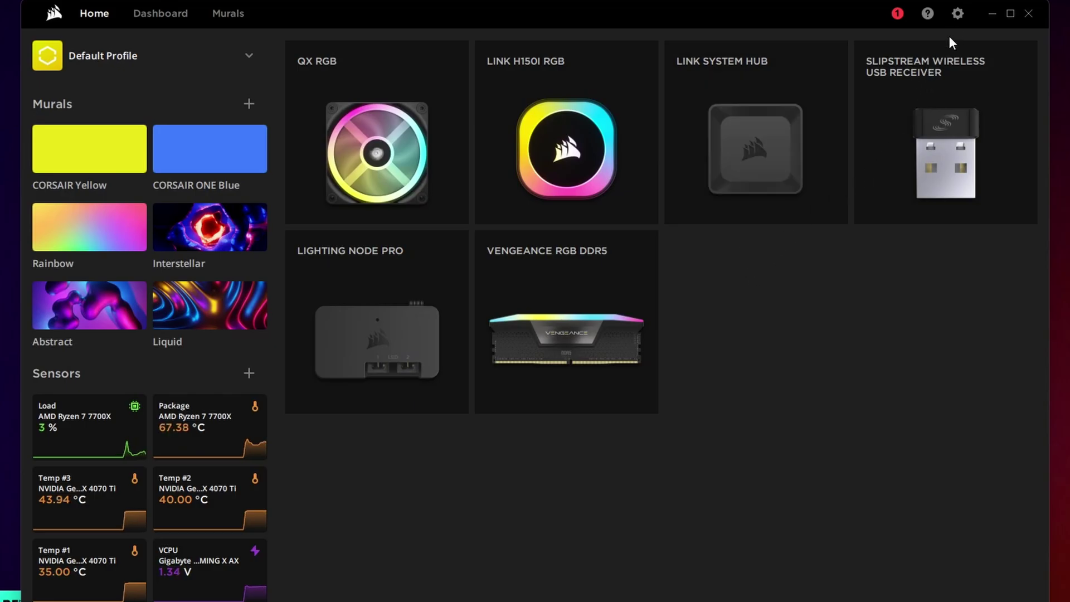
Check firmware updates for the Lighting Node Pro and all other devices
{"action": "left_click", "coordinate": [958, 14]}
{"action": "left_click", "coordinate": [958, 13]}
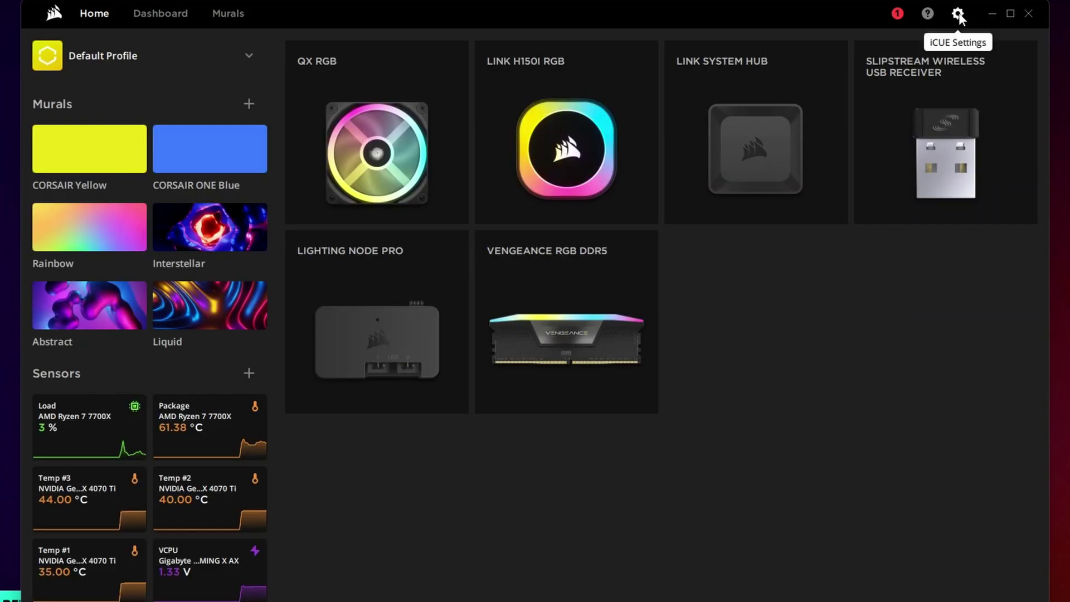
{"action": "left_click", "coordinate": [957, 13]}
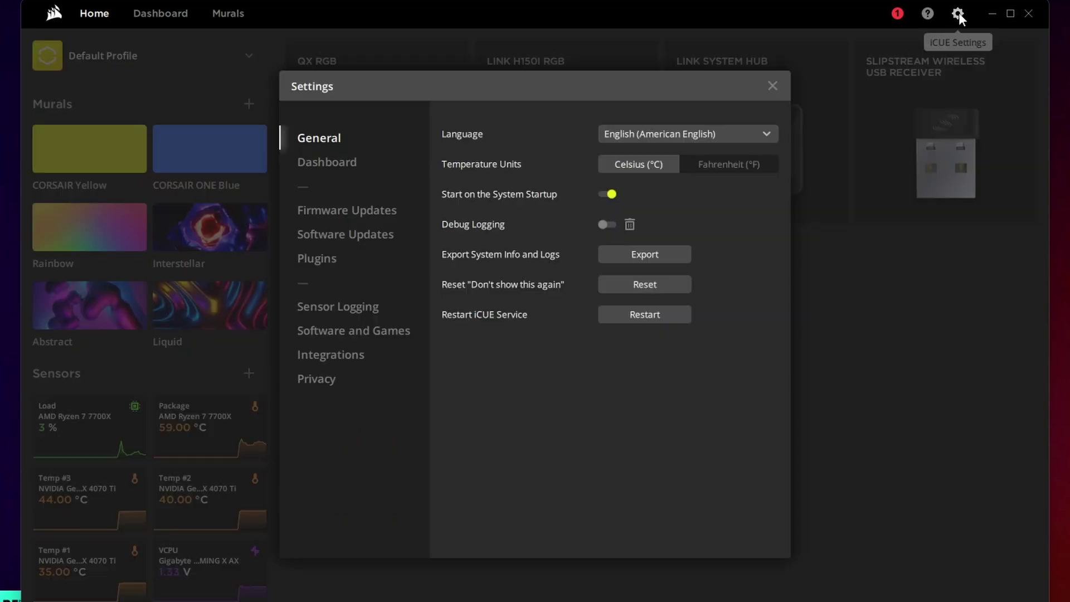
{"action": "left_click", "coordinate": [374, 216]}
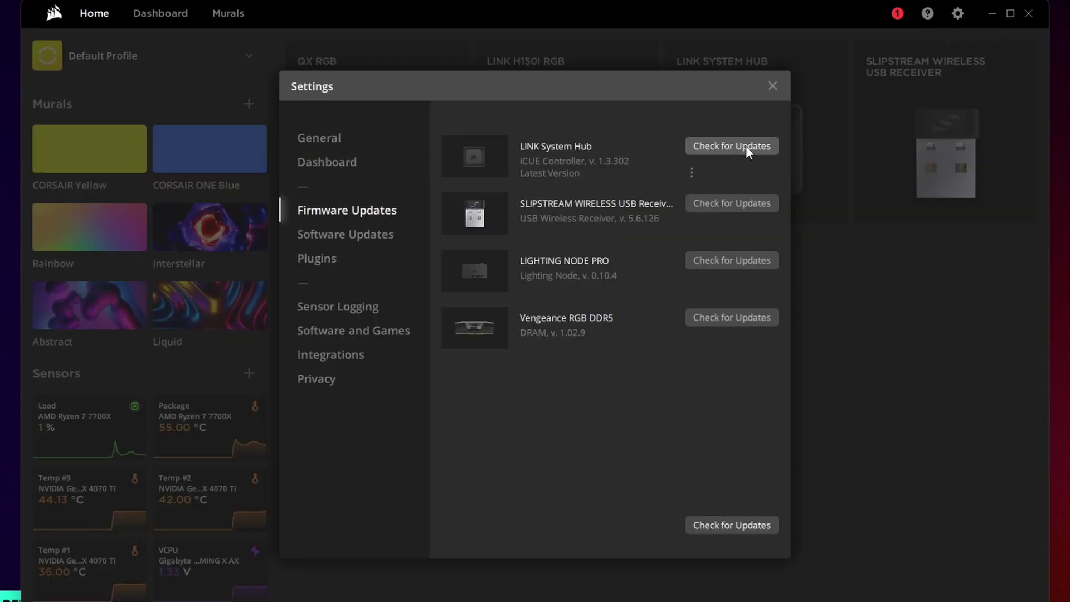
{"action": "left_click", "coordinate": [725, 260]}
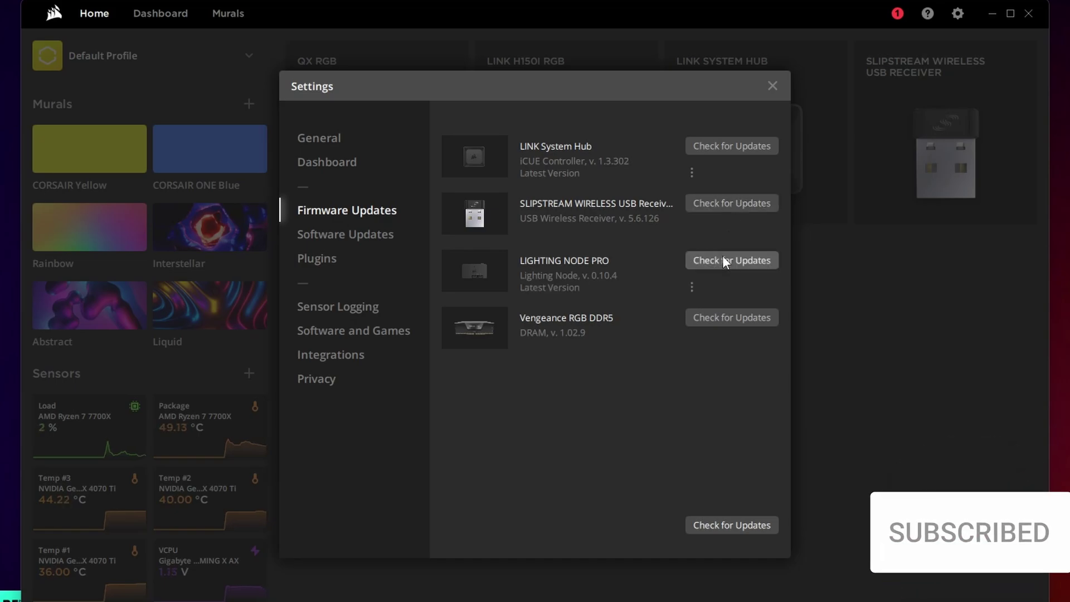
{"action": "left_click", "coordinate": [751, 526]}
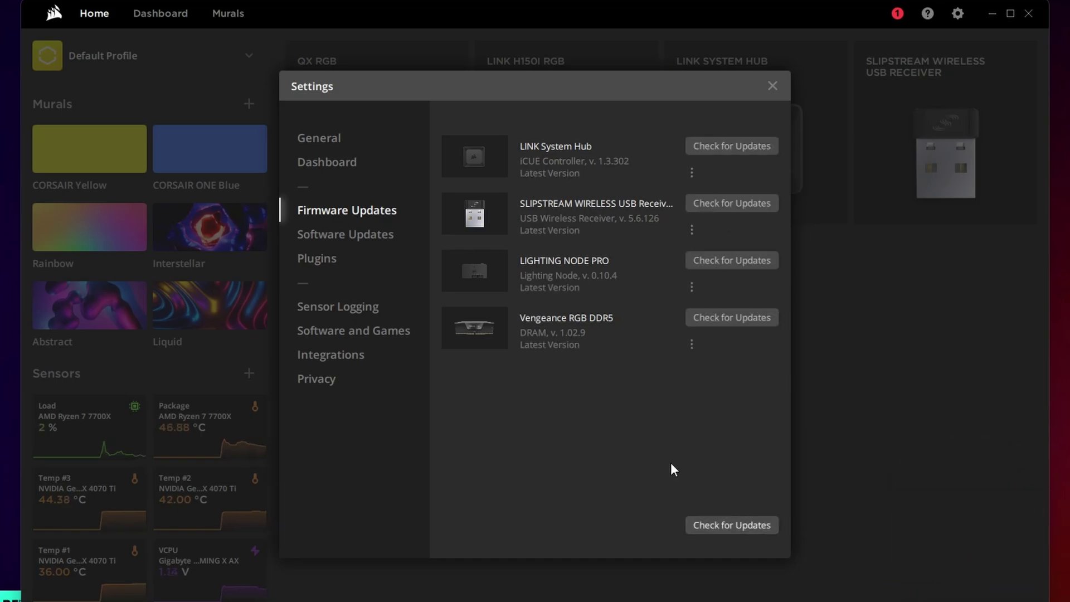
Check the iCUE software components for updates, confirming all are current
{"action": "left_click", "coordinate": [392, 237]}
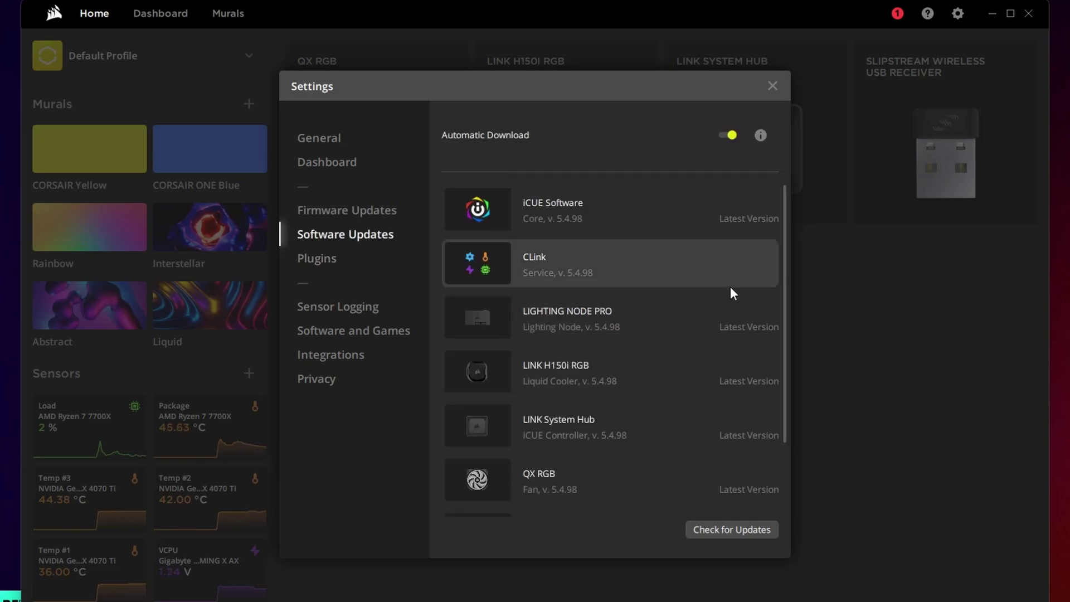
{"action": "scroll", "coordinate": [730, 290], "scroll_direction": "down", "scroll_amount": 2}
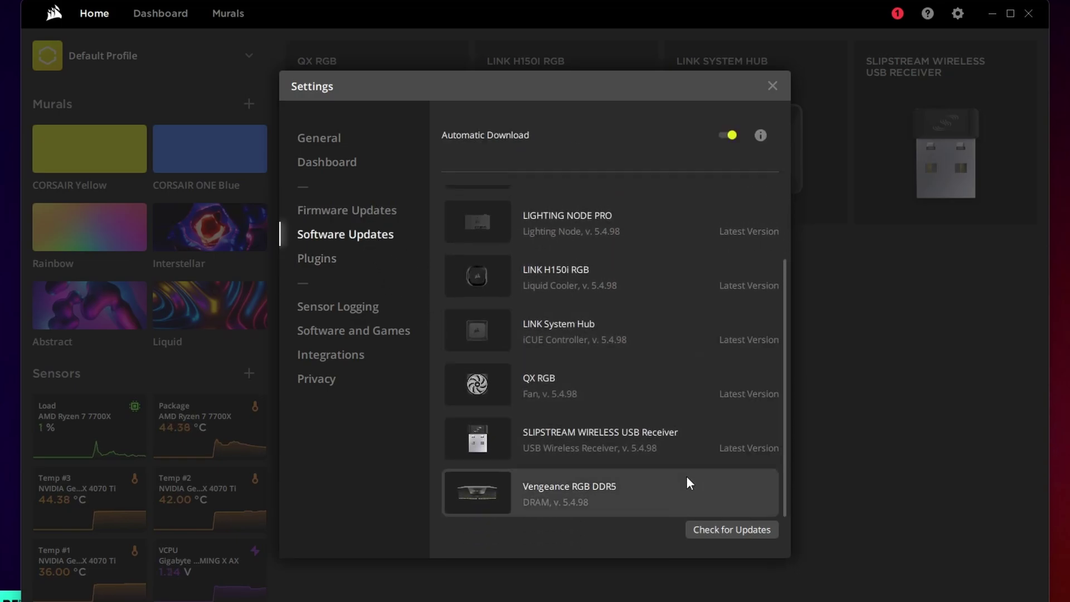
{"action": "left_click", "coordinate": [720, 529]}
{"action": "scroll", "coordinate": [697, 471], "scroll_direction": "up", "scroll_amount": 2}
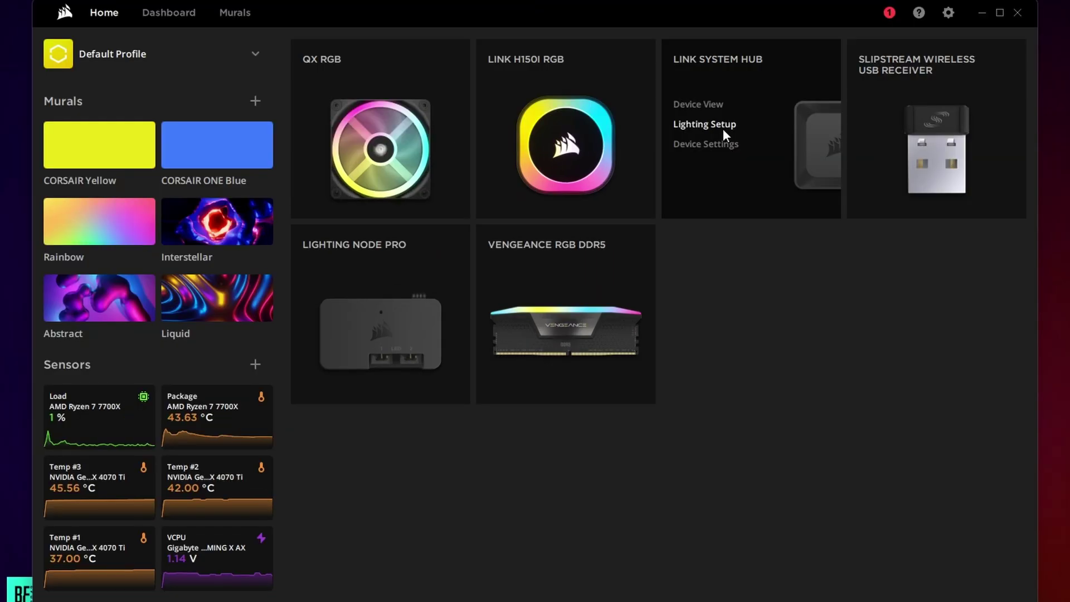
{"action": "left_click", "coordinate": [675, 162]}
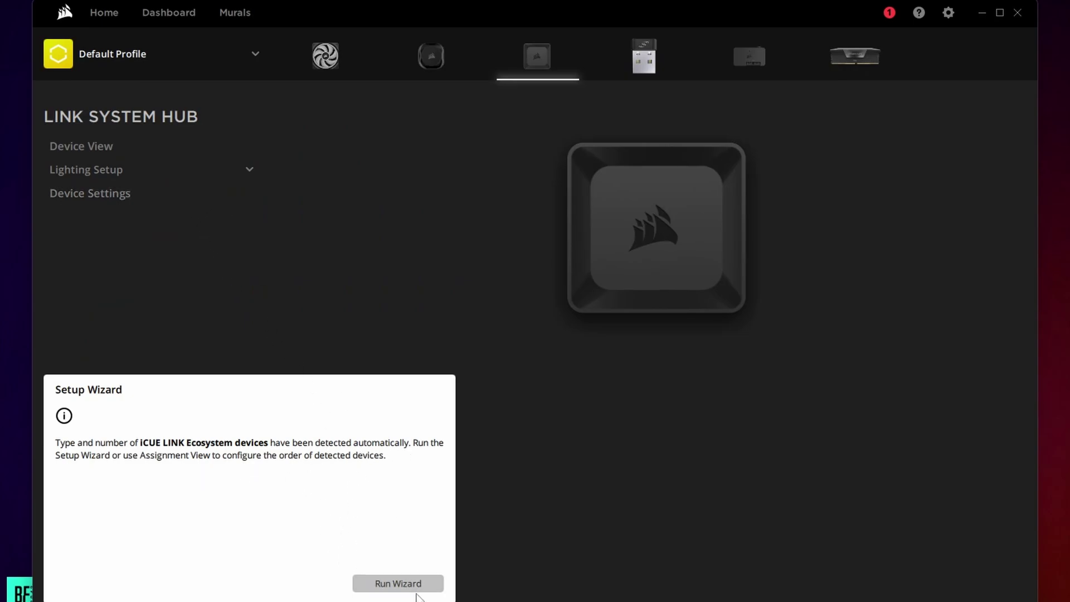
Expand the LINK System Hub lighting setup to show QX RGB fans #1 through #6
{"action": "left_click", "coordinate": [270, 178]}
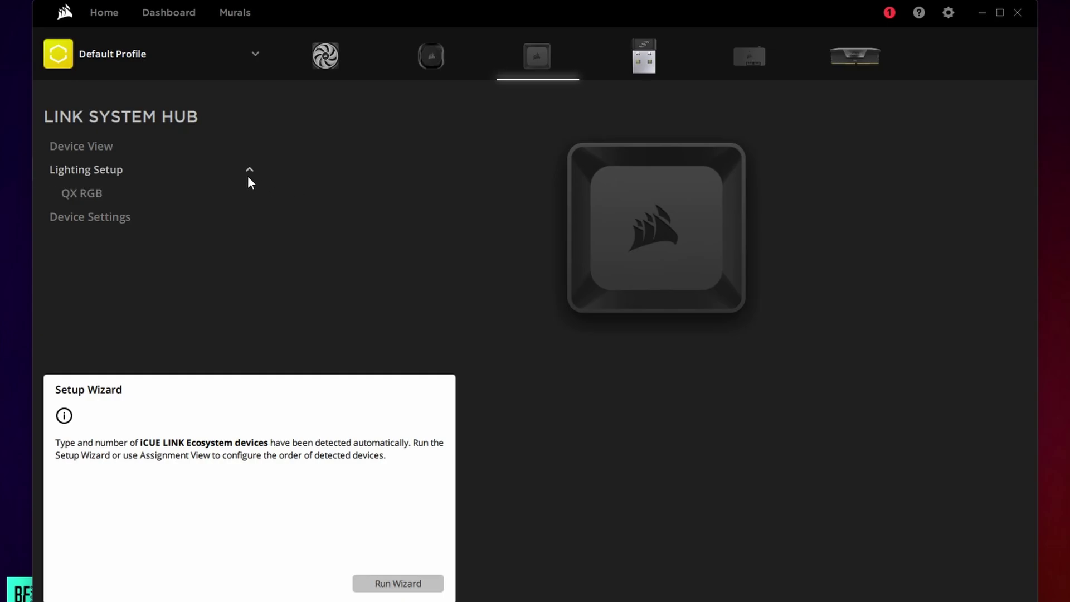
{"action": "left_click", "coordinate": [64, 202]}
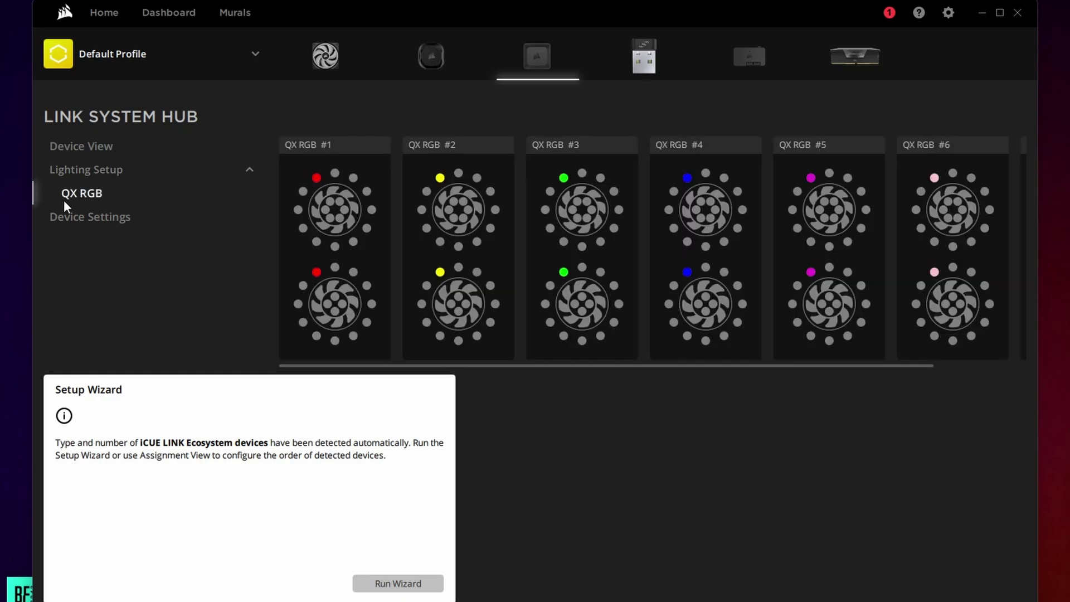
Run the lighting setup wizard and advance past the hub ports page to the QX RGB layout
{"action": "left_click", "coordinate": [389, 585]}
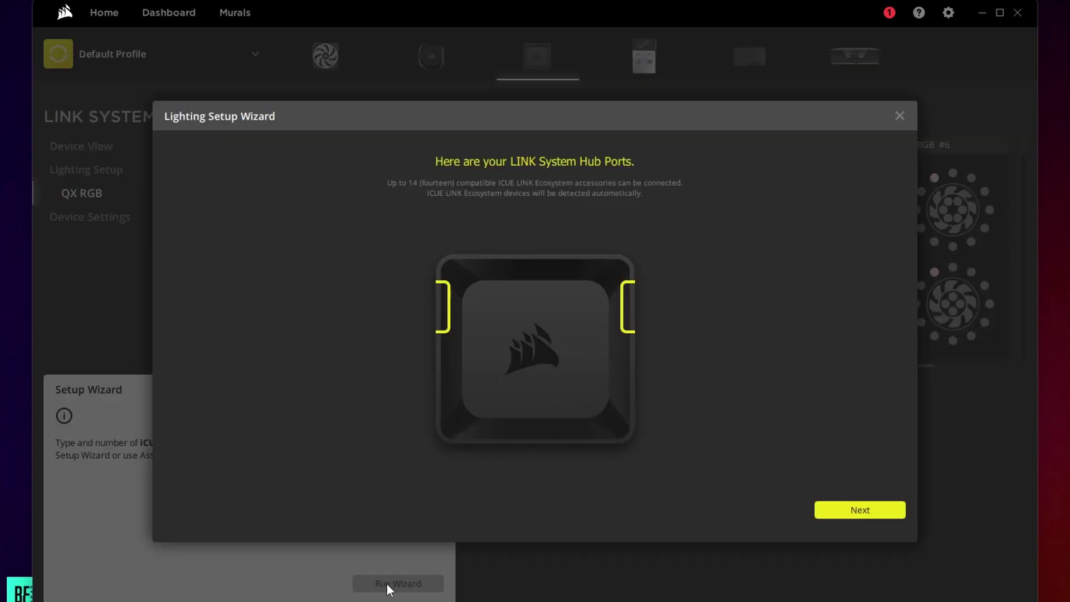
{"action": "left_click", "coordinate": [856, 510]}
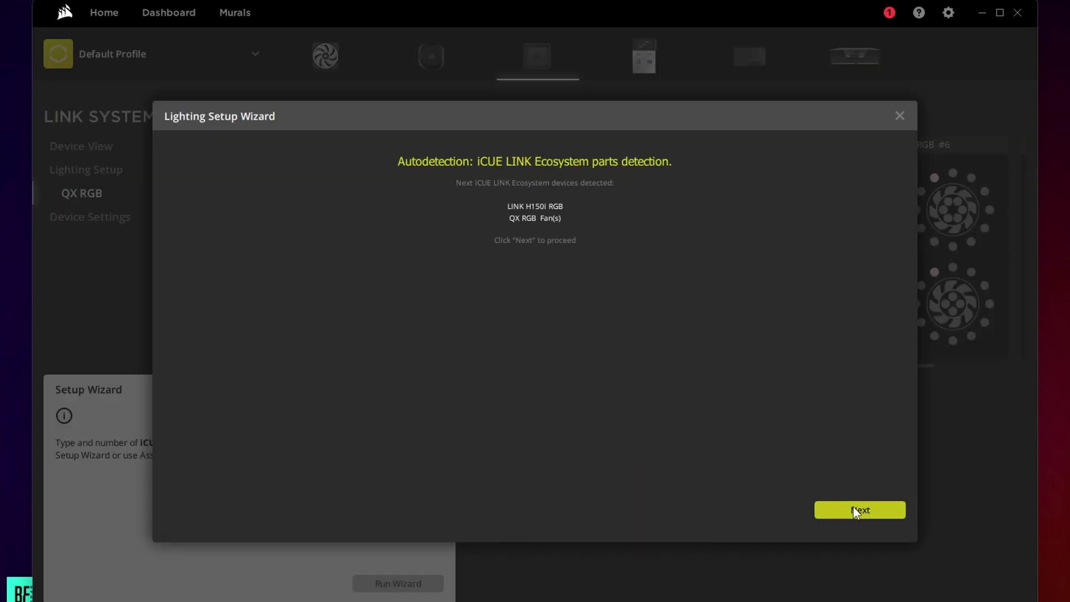
{"action": "left_click", "coordinate": [853, 507]}
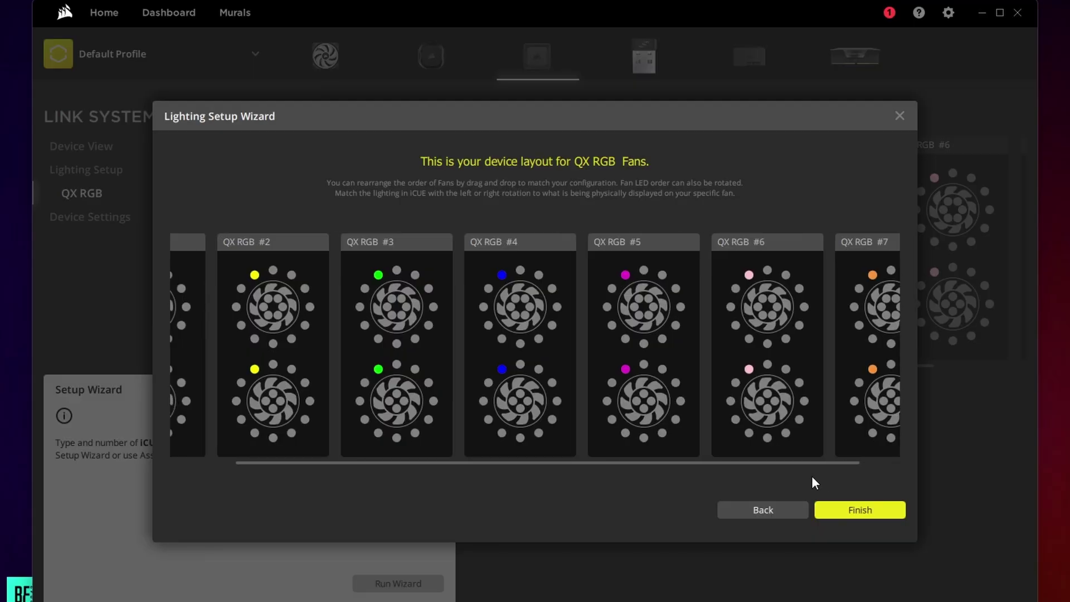
Drag the QX RGB fan cards into order #4, #2, #3, #1, #5, #6 and finish the wizard
{"action": "left_click_drag", "start_coordinate": [811, 475], "coordinate": [695, 477]}
{"action": "left_click_drag", "start_coordinate": [268, 387], "coordinate": [593, 385]}
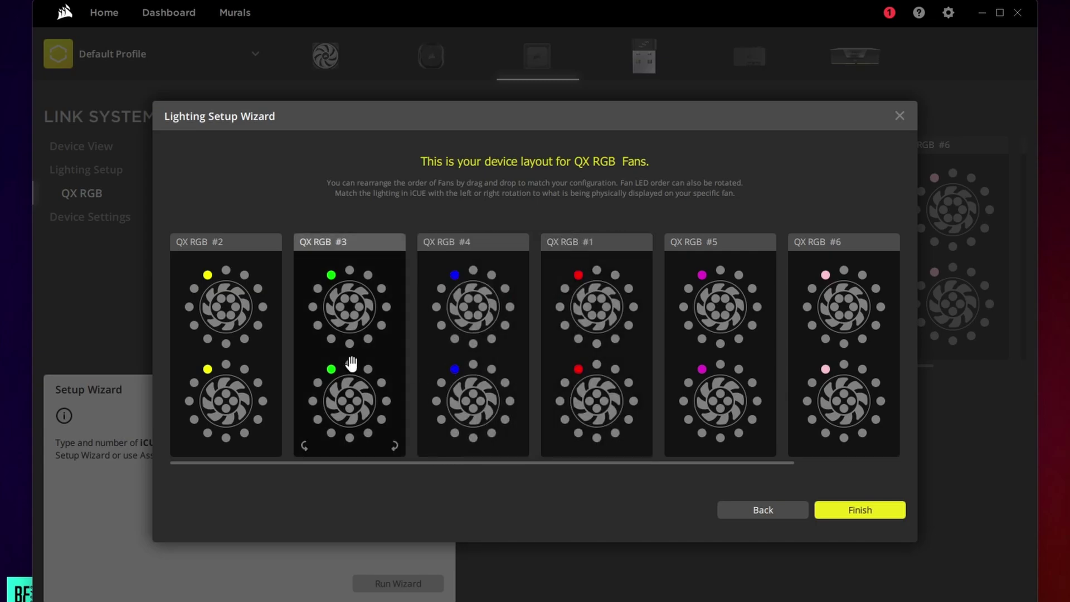
{"action": "left_click_drag", "start_coordinate": [351, 364], "coordinate": [485, 372]}
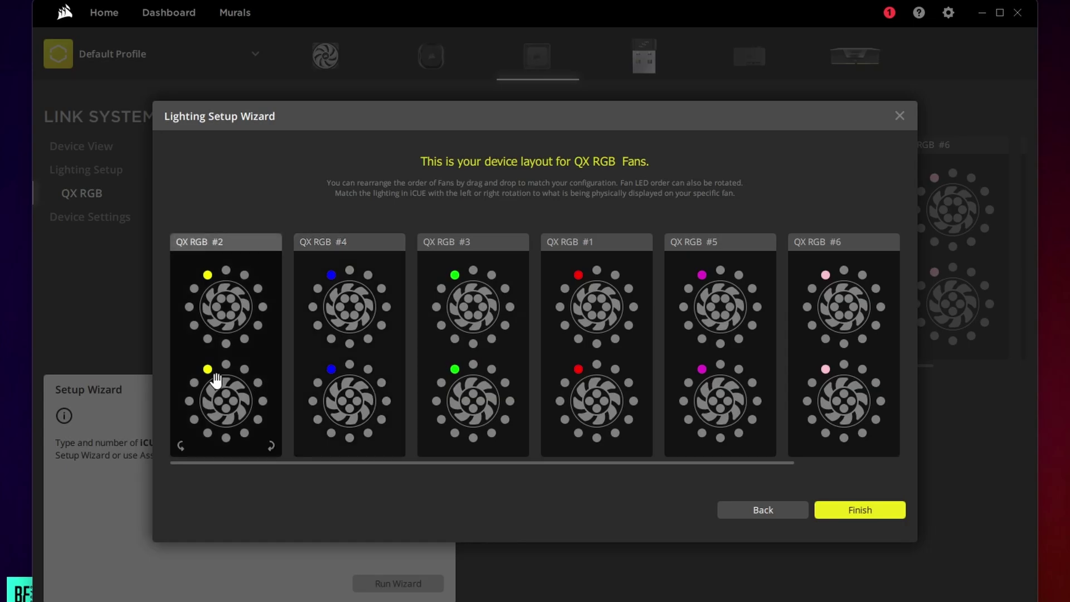
{"action": "left_click_drag", "start_coordinate": [213, 375], "coordinate": [373, 406]}
{"action": "left_click", "coordinate": [861, 514]}
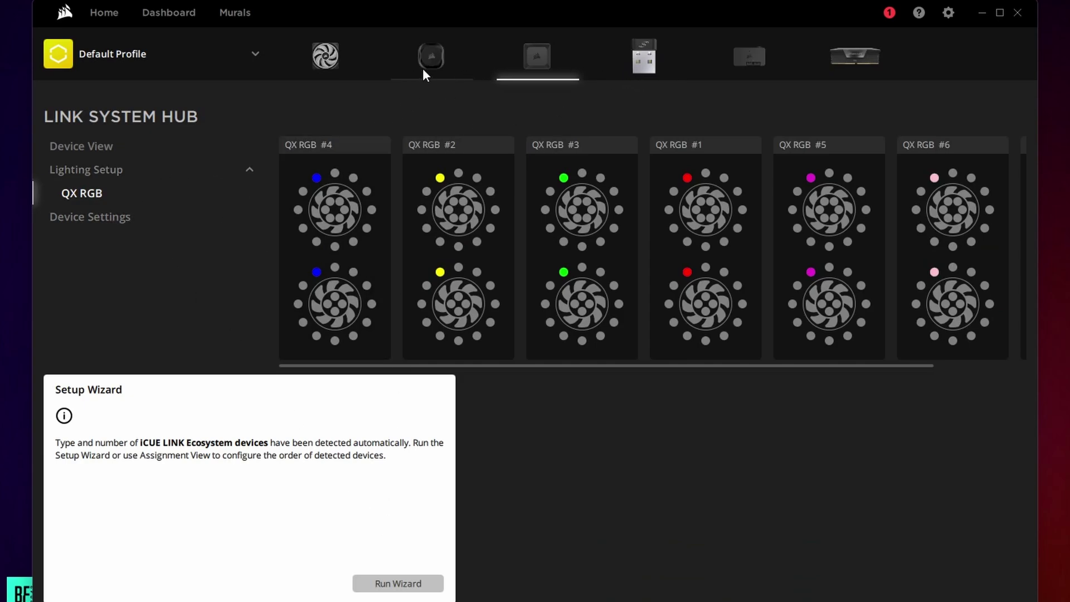
Inspect the H150i cooler's Watercolor Spectrum layer, then add a Gate lighting layer to the QX RGB fans
{"action": "left_click", "coordinate": [437, 58]}
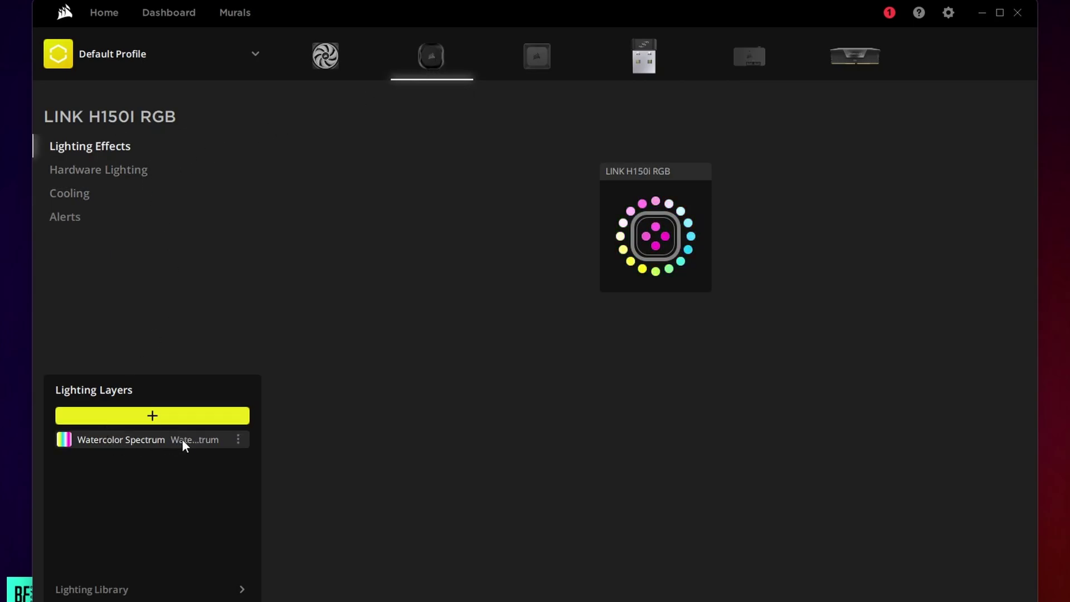
{"action": "left_click", "coordinate": [238, 440]}
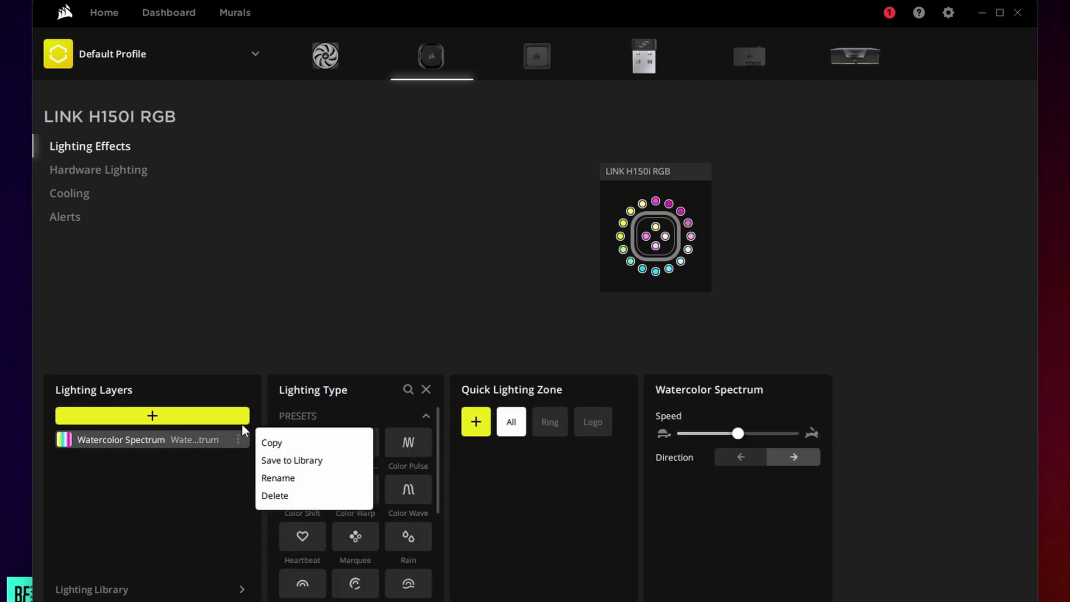
{"action": "left_click", "coordinate": [326, 62]}
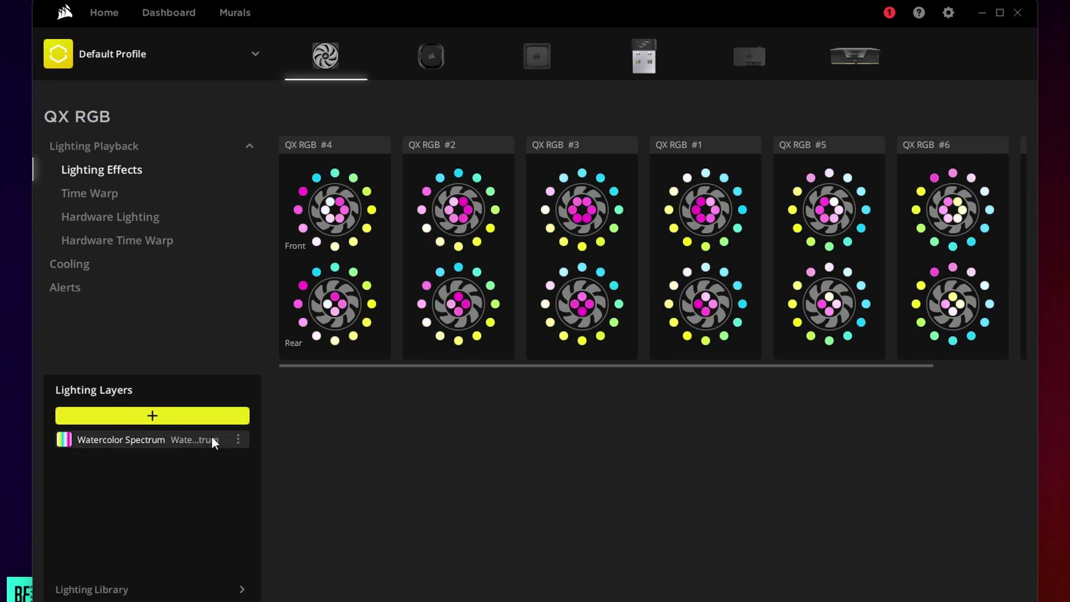
{"action": "left_click", "coordinate": [170, 410]}
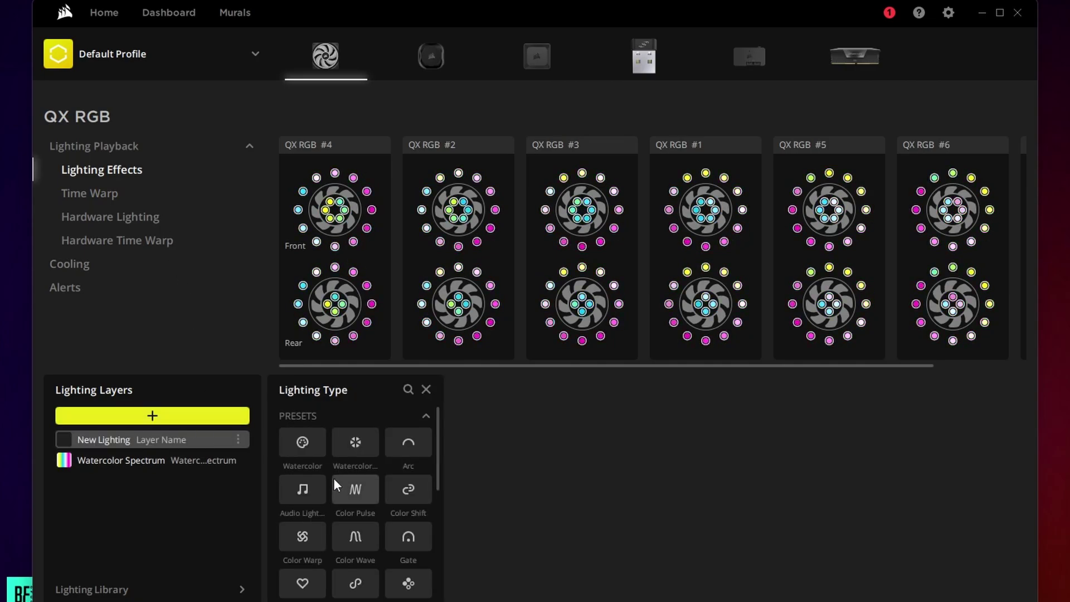
{"action": "scroll", "coordinate": [363, 485], "scroll_direction": "down", "scroll_amount": 1}
{"action": "scroll", "coordinate": [364, 486], "scroll_direction": "down", "scroll_amount": 1}
{"action": "left_click", "coordinate": [409, 442]}
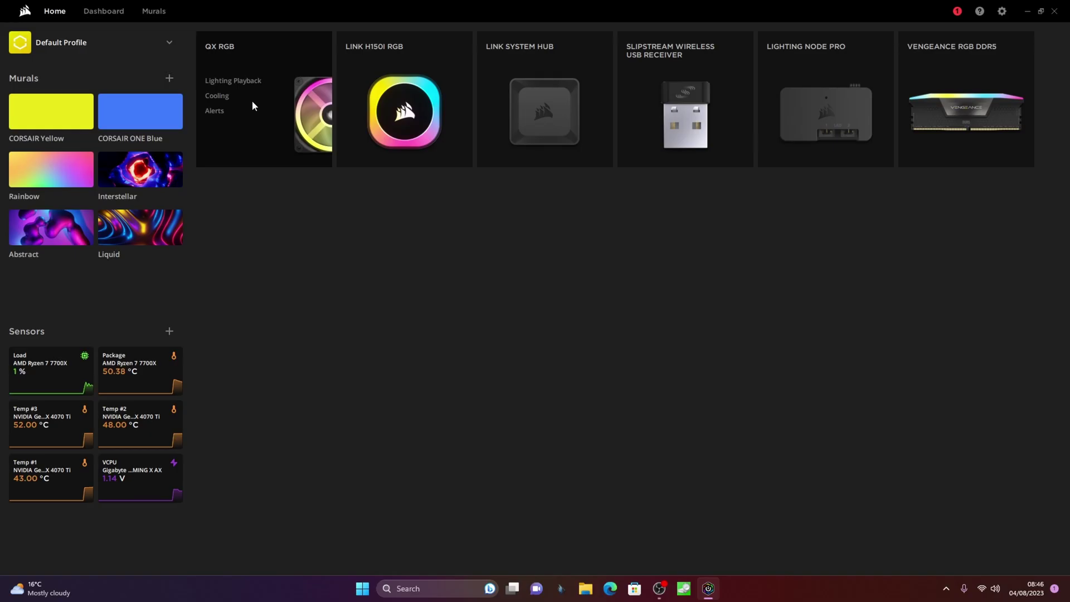
Open the QX RGB fans' Lighting Playback and switch to their Hardware Lighting page
{"action": "left_click", "coordinate": [248, 81]}
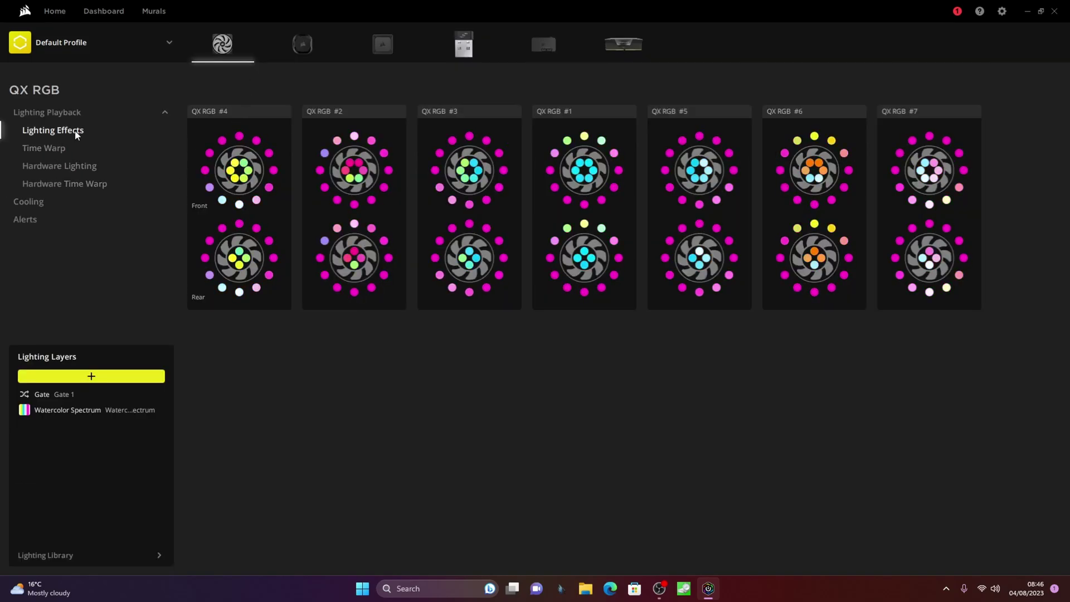
{"action": "left_click", "coordinate": [80, 165]}
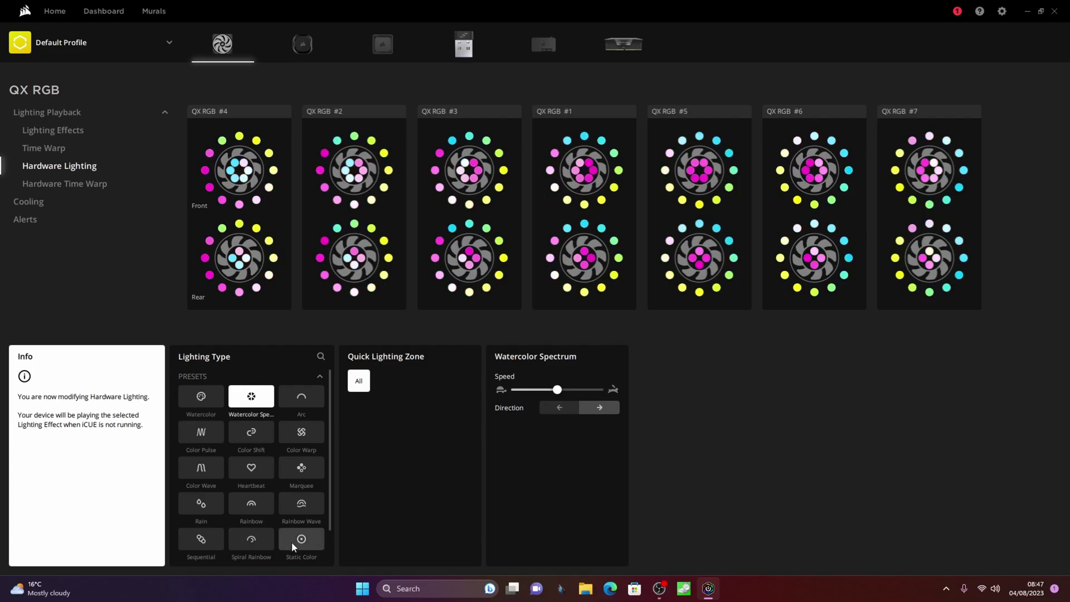
Set the QX RGB fans' hardware lighting to Static Color in dark blue 0a0d2c (R 10, G 13, B 44)
{"action": "left_click", "coordinate": [292, 540]}
{"action": "left_click", "coordinate": [503, 380]}
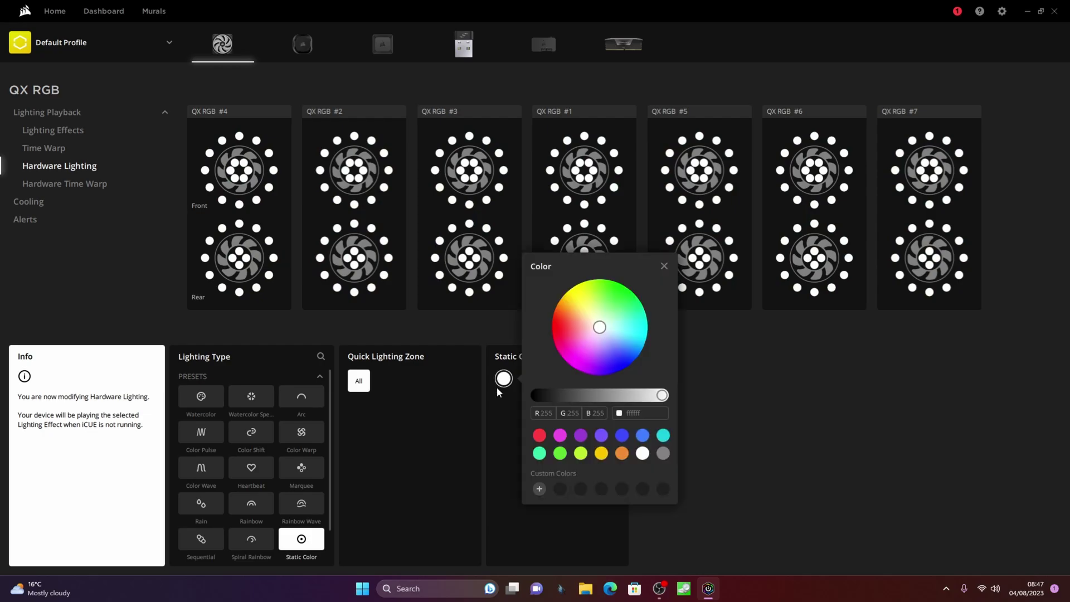
{"action": "left_click", "coordinate": [622, 435]}
{"action": "left_click_drag", "start_coordinate": [658, 397], "coordinate": [560, 397]}
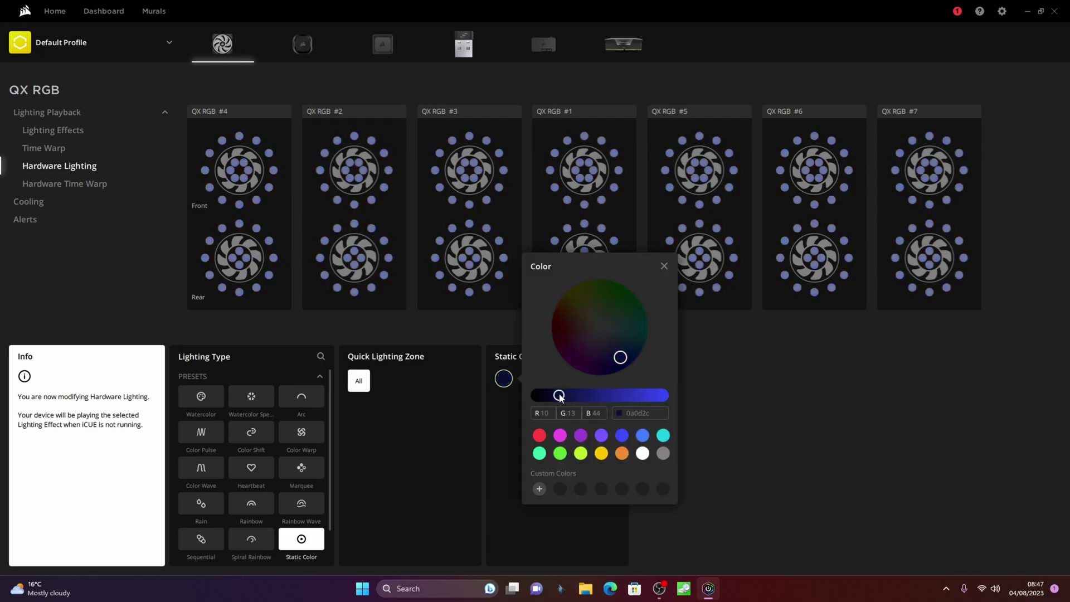
{"action": "left_click", "coordinate": [418, 451]}
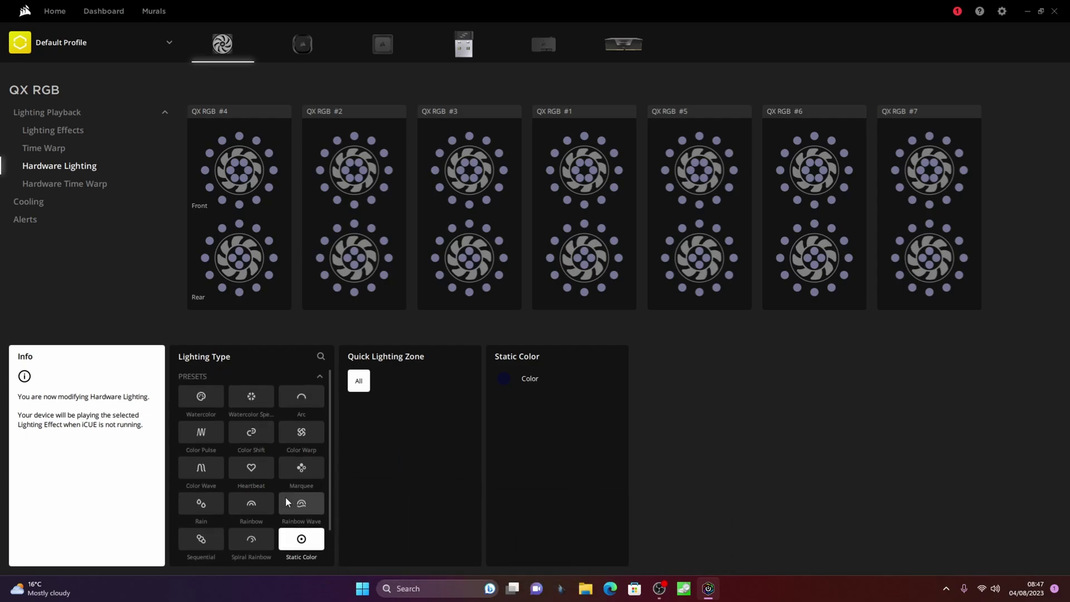
Collapse and re-expand the lighting presets list, then scroll back up
{"action": "left_click", "coordinate": [319, 377]}
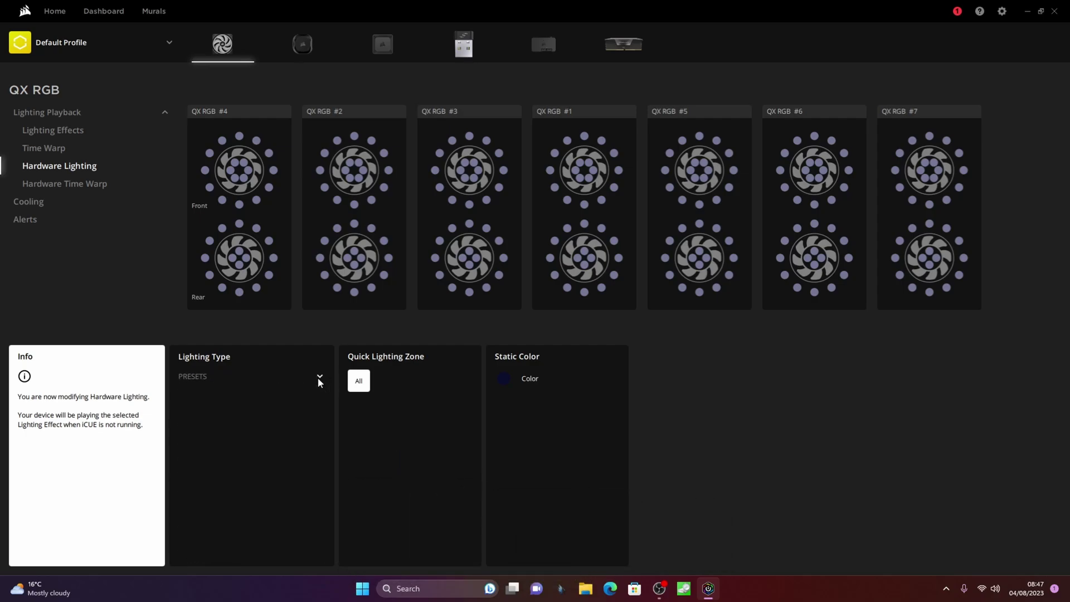
{"action": "left_click", "coordinate": [318, 377]}
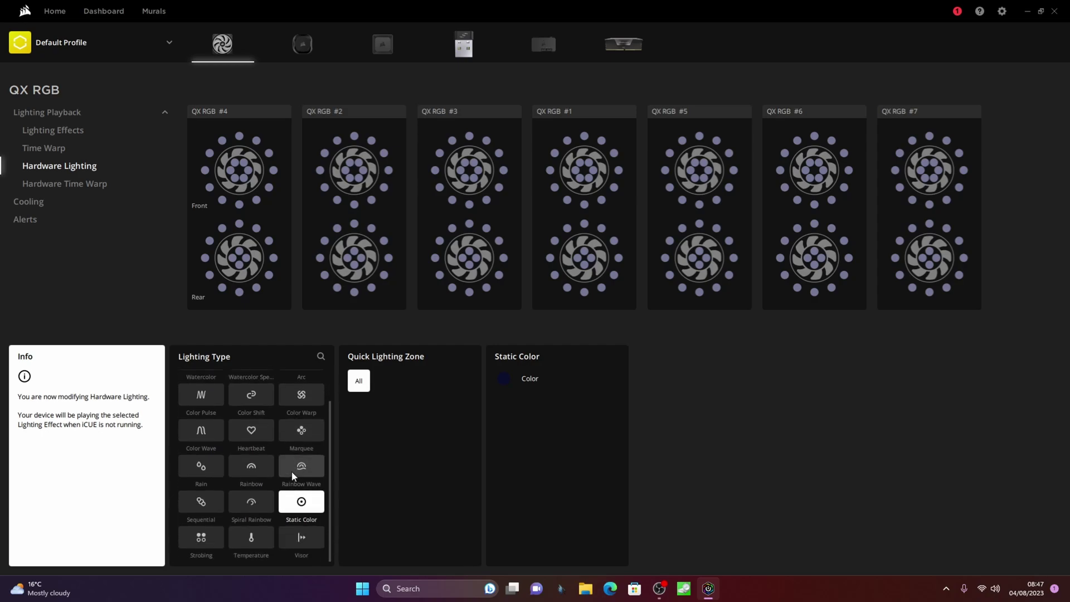
{"action": "scroll", "coordinate": [292, 470], "scroll_direction": "up", "scroll_amount": 1}
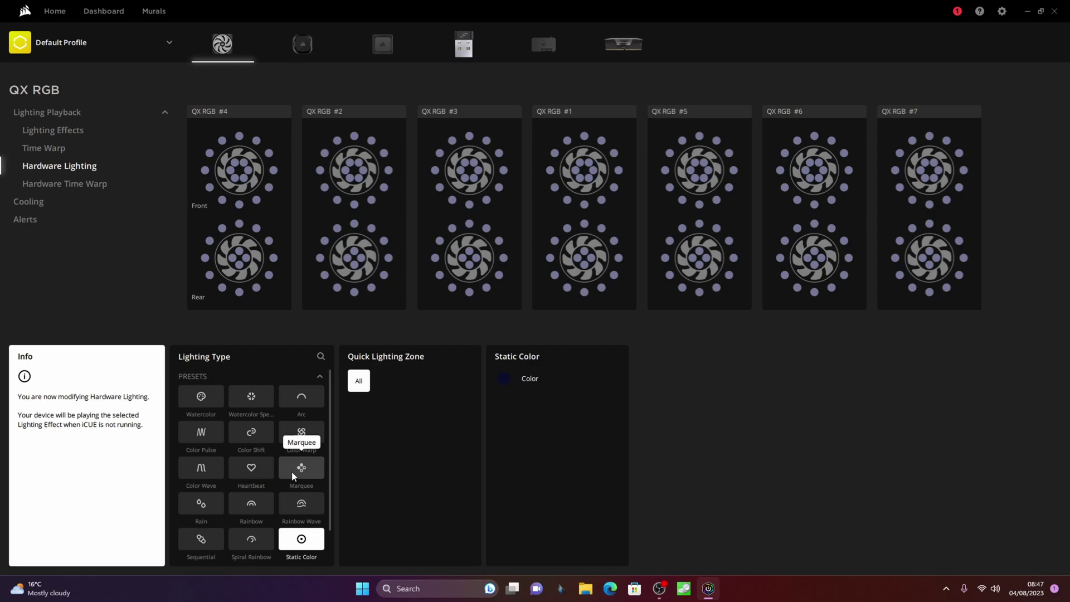
Give the LINK H150i RGB cooler's hardware lighting a Static Color in dimmed blue 1b2274 (R 27, G 34, B 116)
{"action": "left_click", "coordinate": [316, 52]}
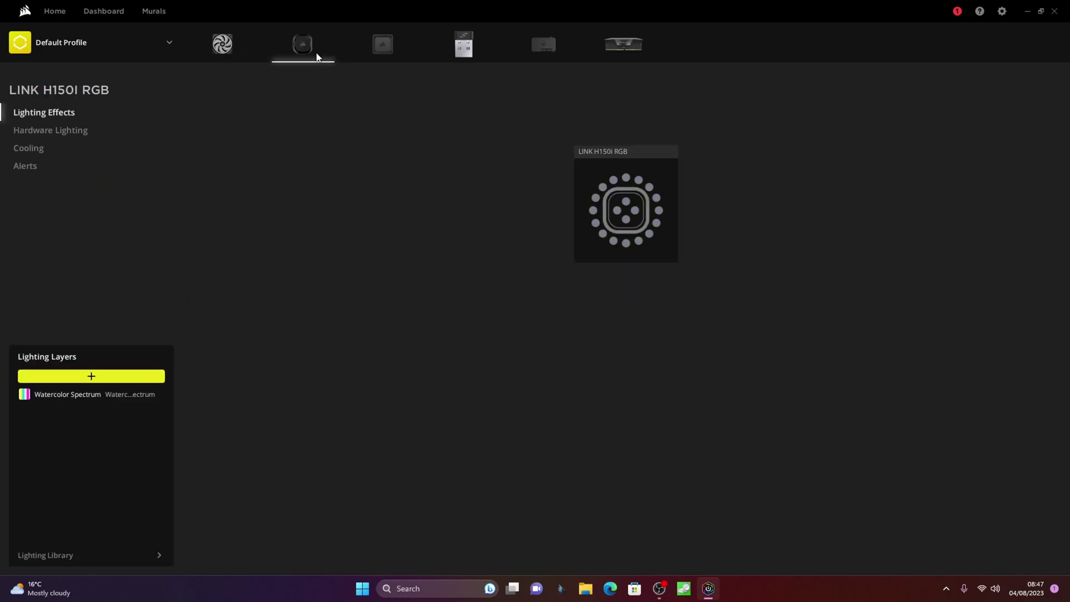
{"action": "left_click", "coordinate": [35, 134]}
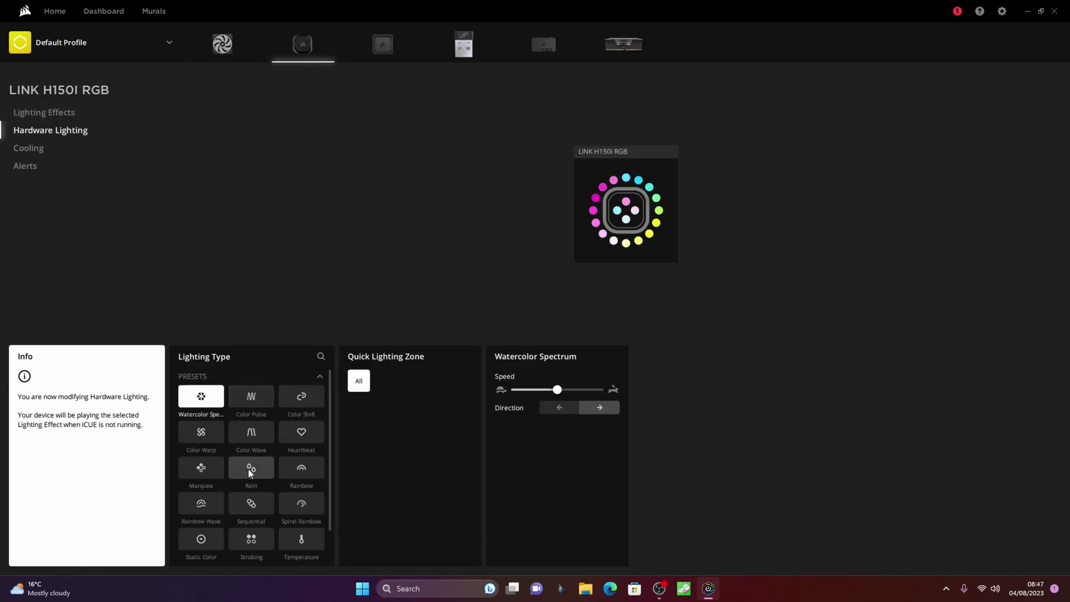
{"action": "scroll", "coordinate": [249, 469], "scroll_direction": "down", "scroll_amount": 1}
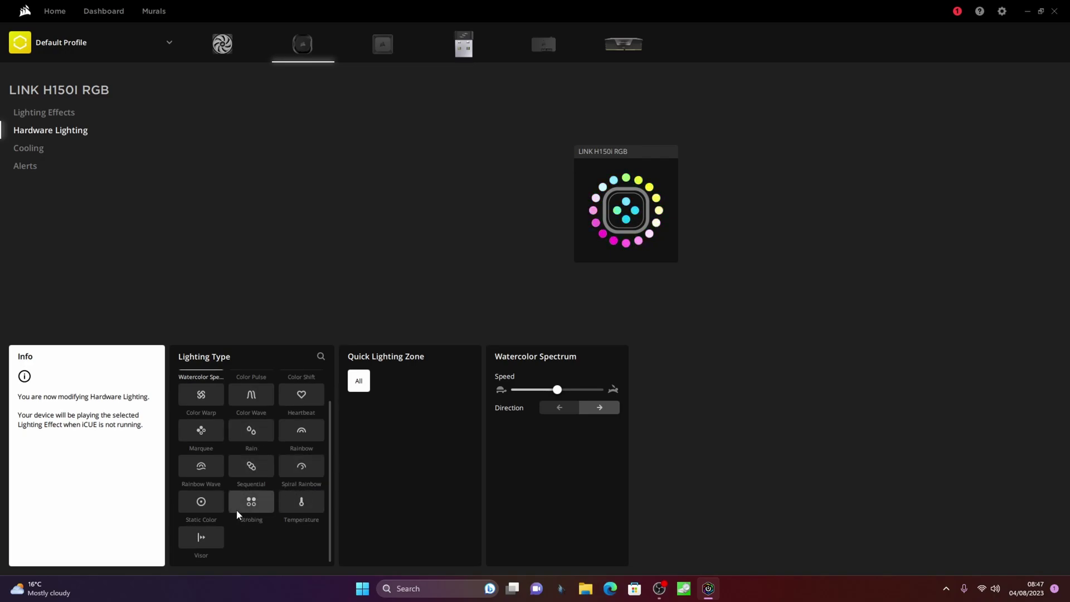
{"action": "left_click", "coordinate": [204, 505]}
{"action": "left_click", "coordinate": [504, 380]}
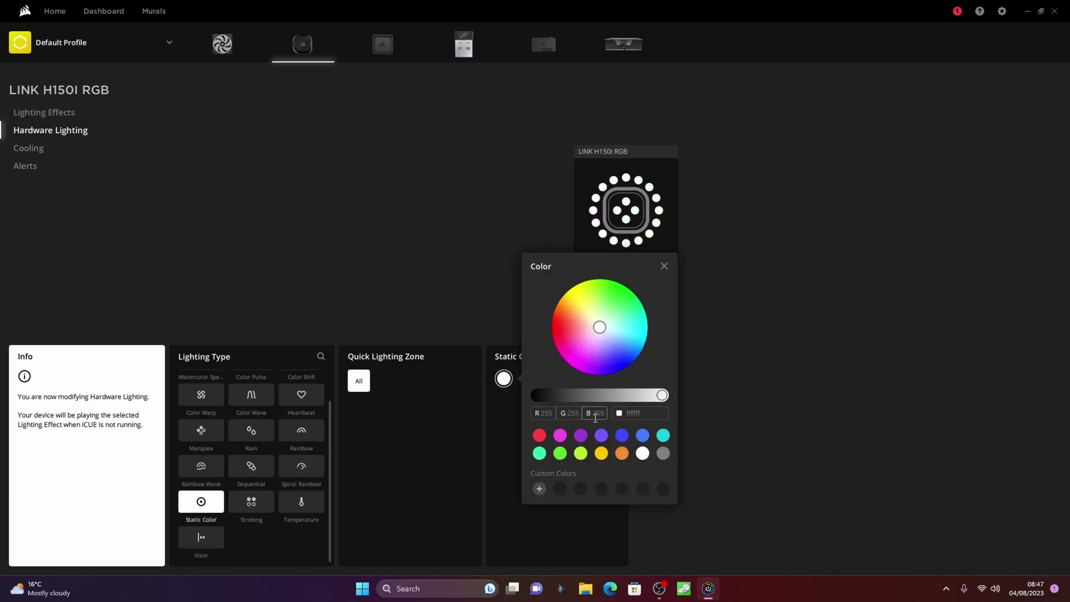
{"action": "left_click", "coordinate": [622, 435]}
{"action": "left_click_drag", "start_coordinate": [662, 396], "coordinate": [618, 399]}
{"action": "left_click", "coordinate": [468, 535]}
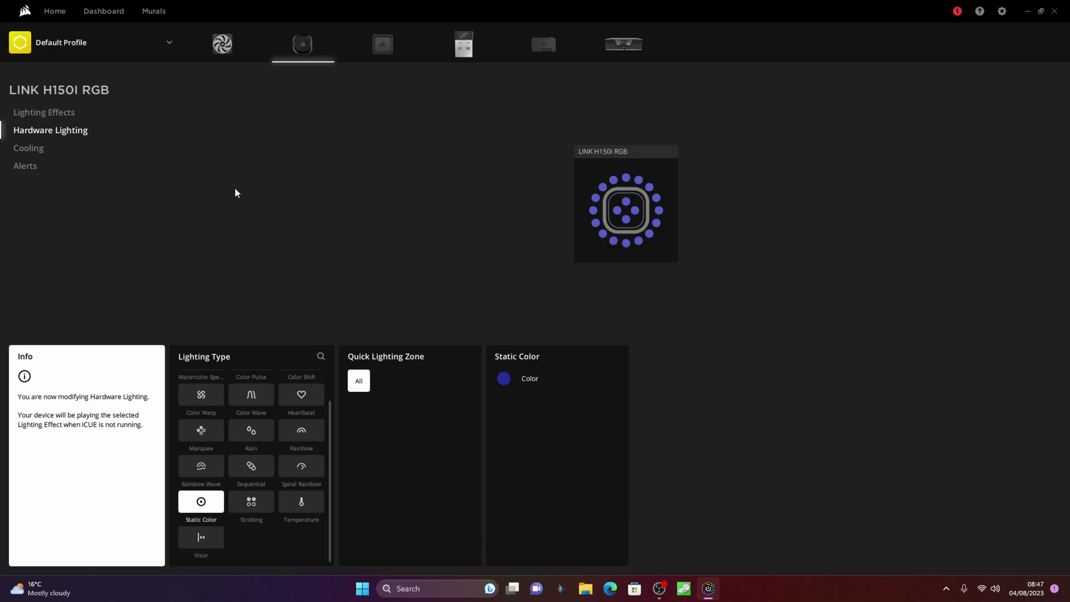
Delete the Rainbow Wave layer from the VENGEANCE RGB DDR5 hardware lighting
{"action": "left_click", "coordinate": [621, 46]}
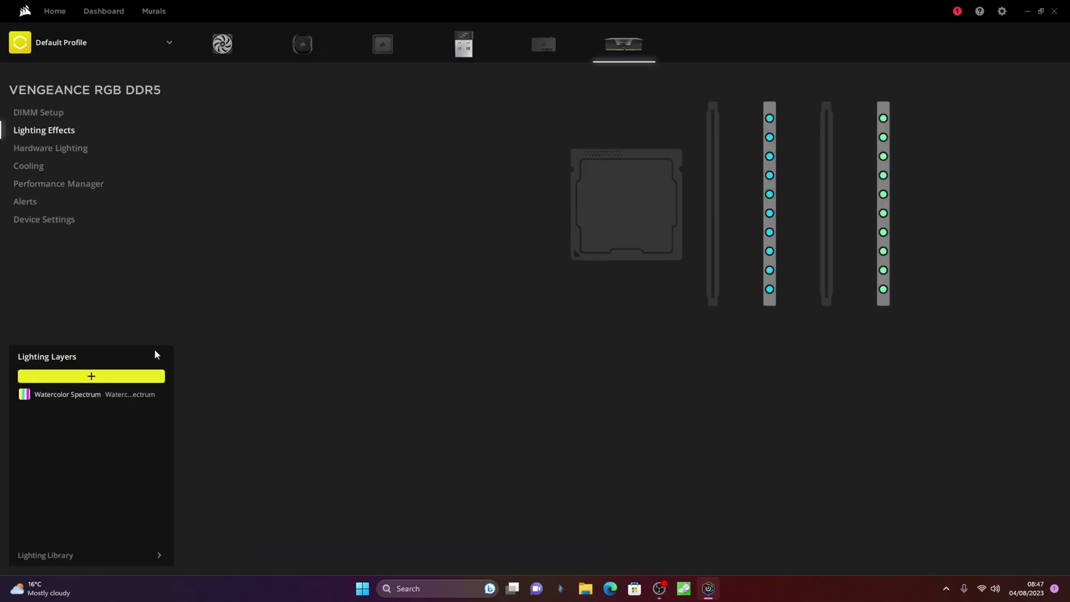
{"action": "left_click", "coordinate": [48, 146]}
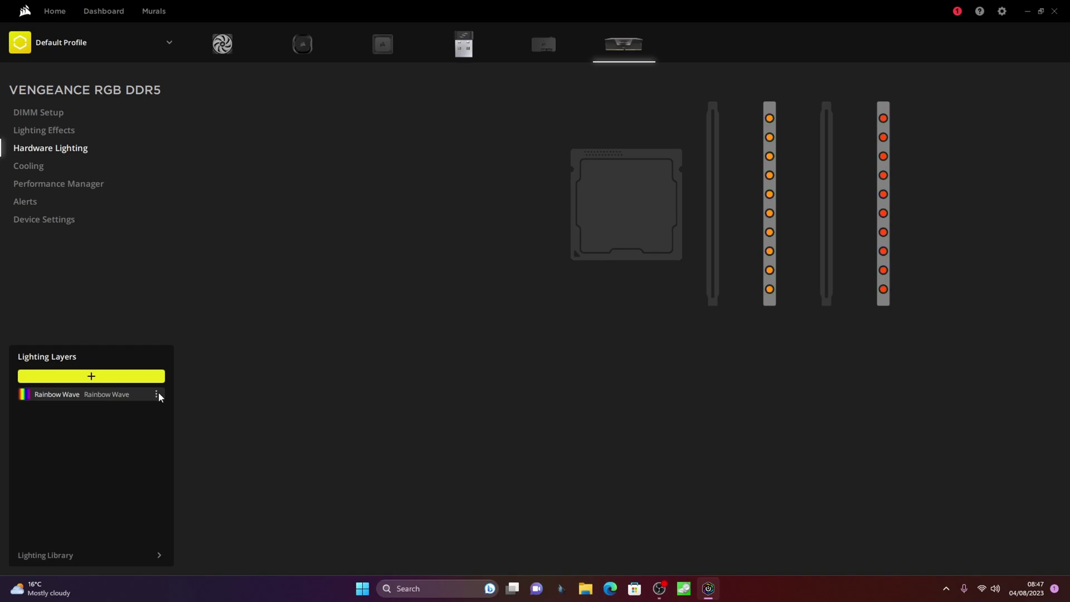
{"action": "left_click", "coordinate": [158, 394]}
{"action": "left_click", "coordinate": [184, 437]}
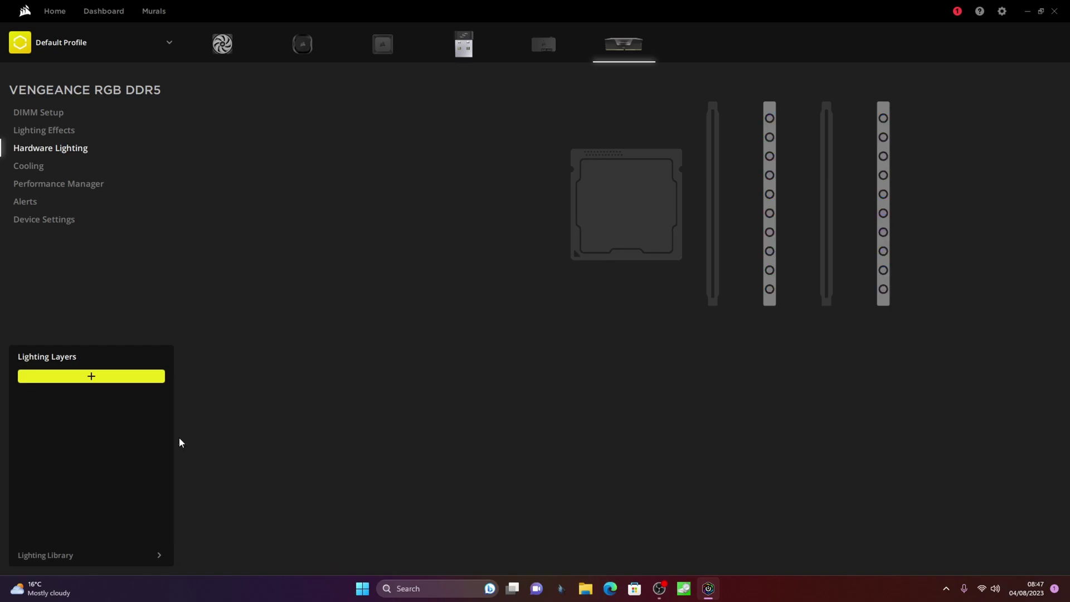
Add a Custom Static Color lighting layer to the RAM in blue 3c4bff
{"action": "left_click", "coordinate": [95, 377]}
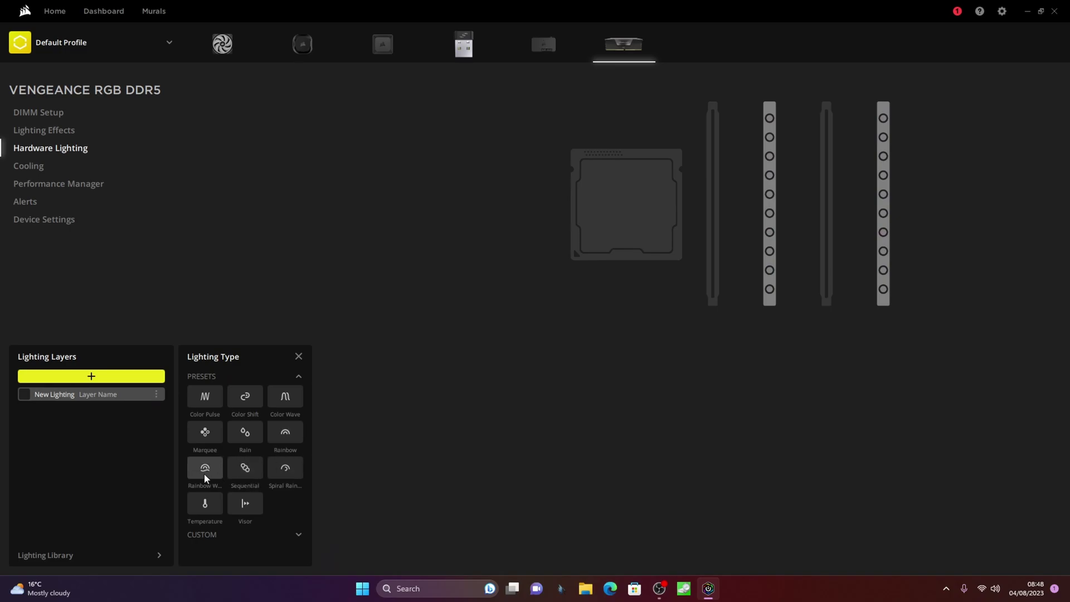
{"action": "left_click", "coordinate": [287, 536]}
{"action": "left_click", "coordinate": [215, 537]}
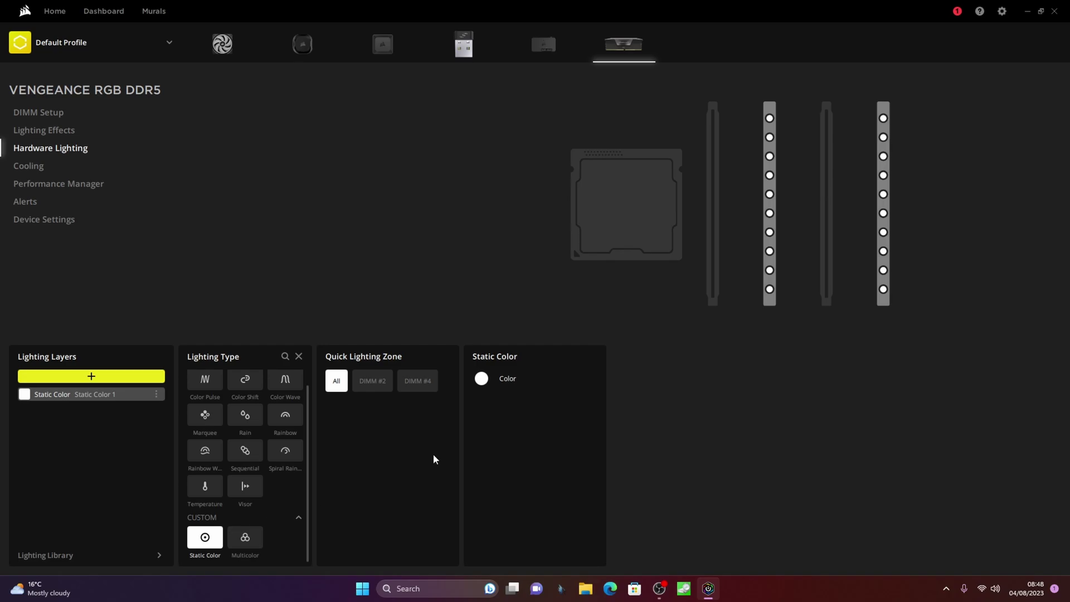
{"action": "left_click", "coordinate": [481, 380]}
{"action": "left_click", "coordinate": [602, 435]}
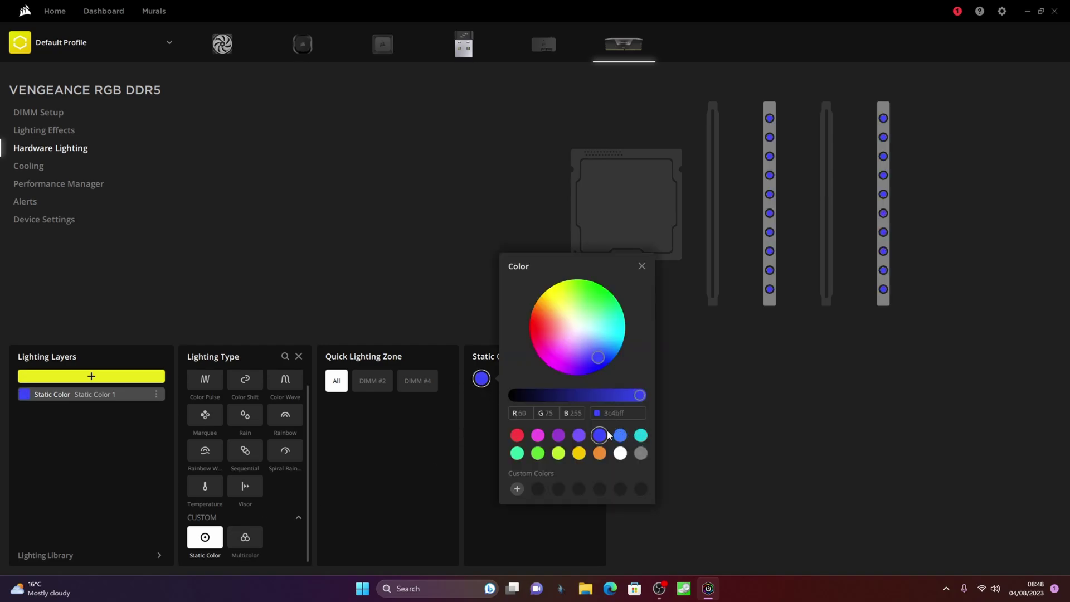